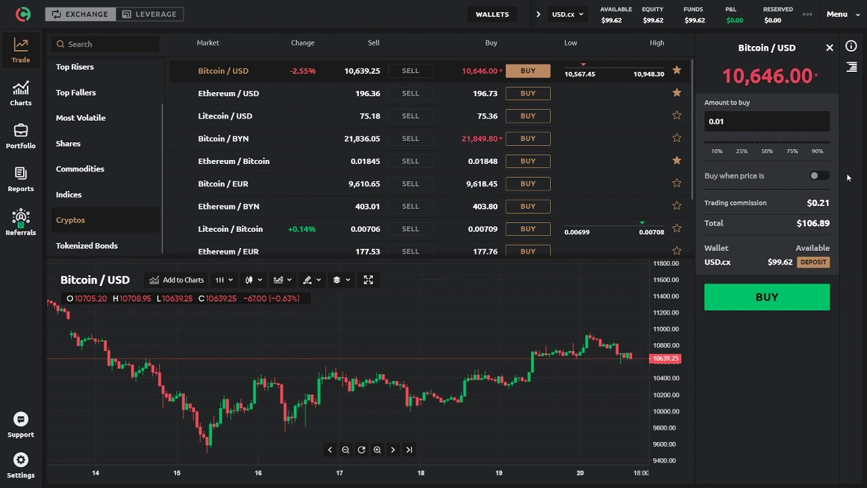
Step: Close the Bitcoin / USD buy order, then toggle to Leverage and back to Exchange trading
left_click(829, 48)
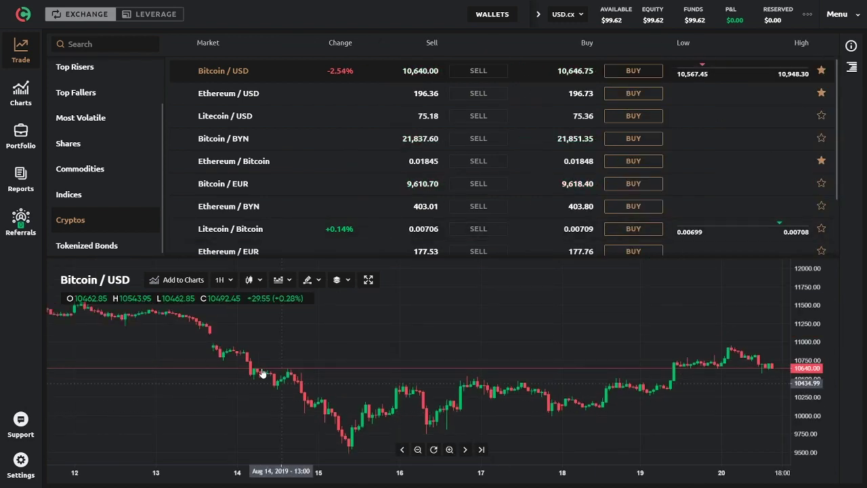
scroll(82, 147, "up", 2)
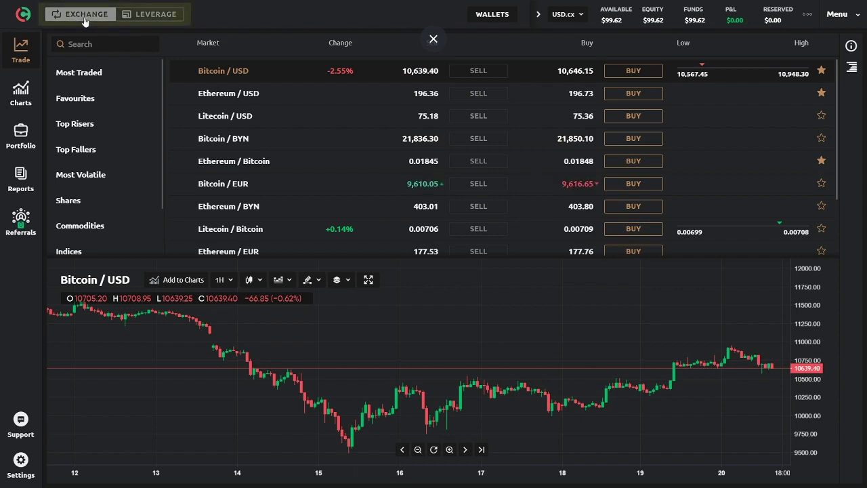
left_click(161, 14)
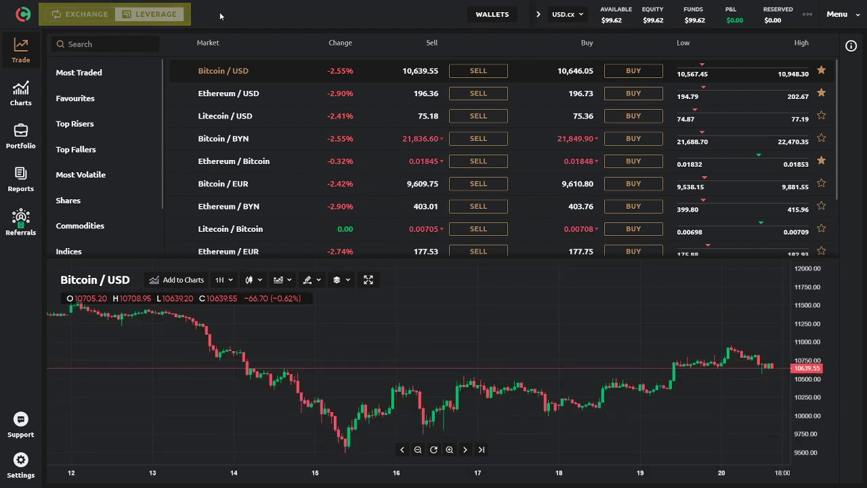
left_click(73, 15)
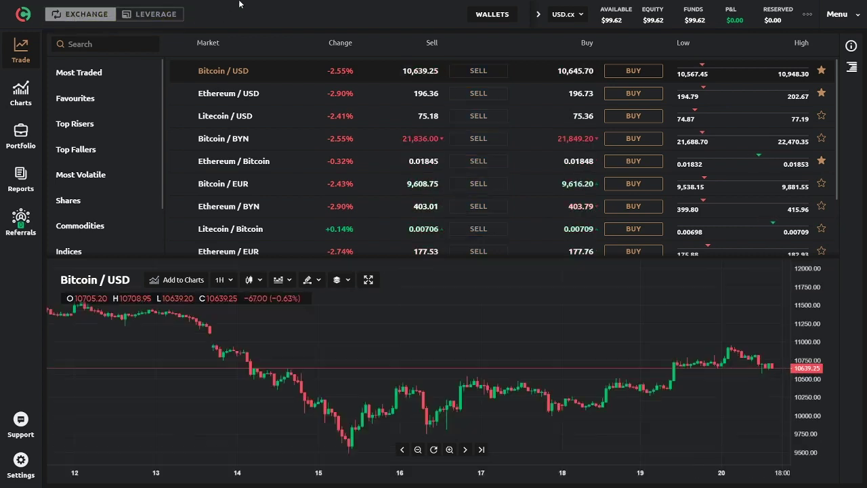
Step: Open the Wallets overview, review the $99.62 USD balance and empty crypto wallets, then close it
left_click(501, 18)
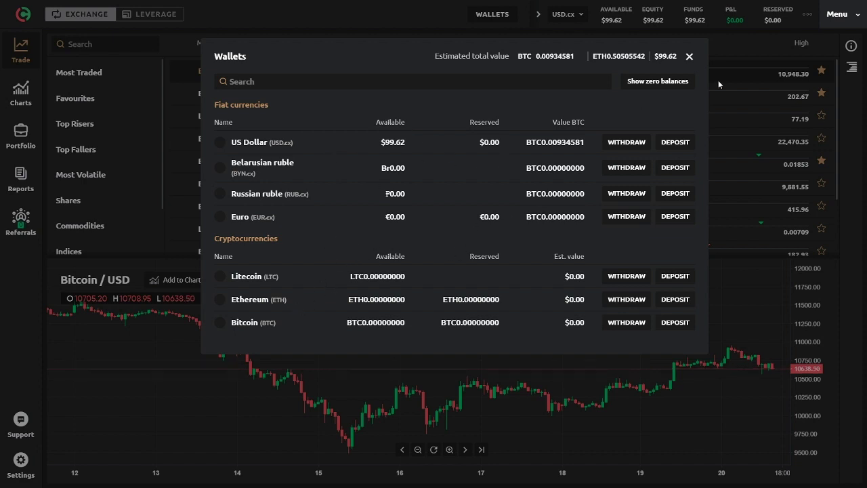
left_click(690, 58)
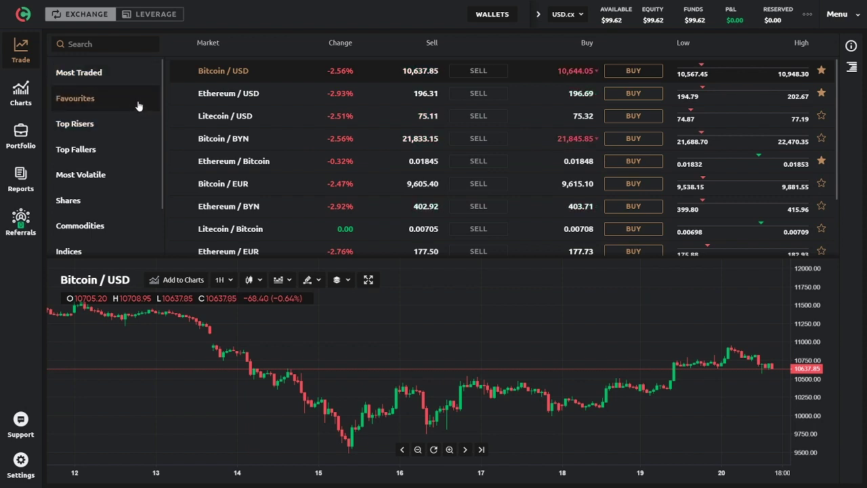
Step: Browse the Most Traded, Favourites, Top Risers, Top Fallers and Most Volatile market lists
left_click(126, 73)
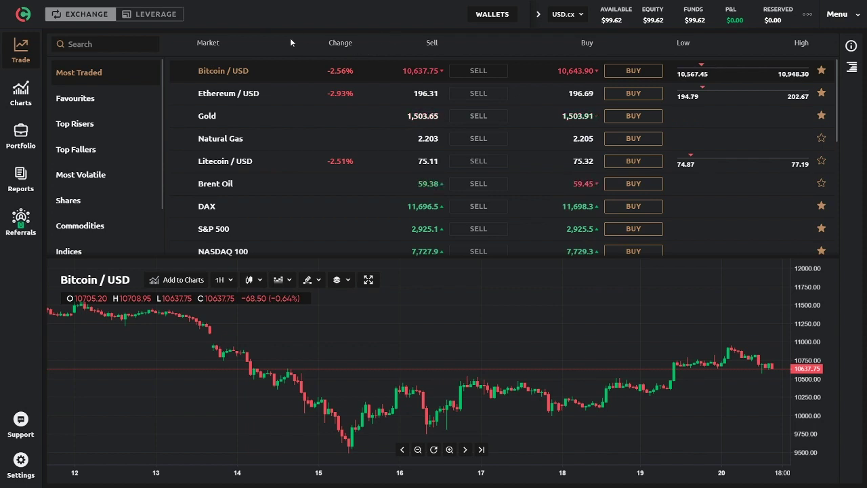
left_click(107, 102)
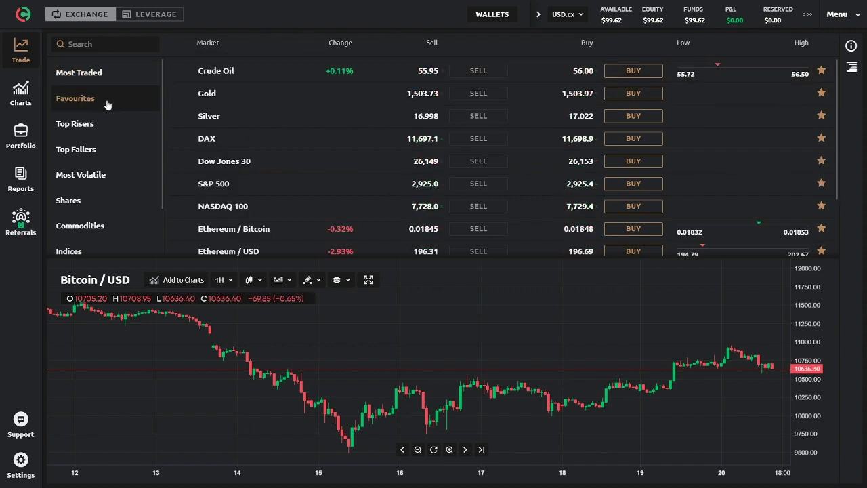
left_click(125, 129)
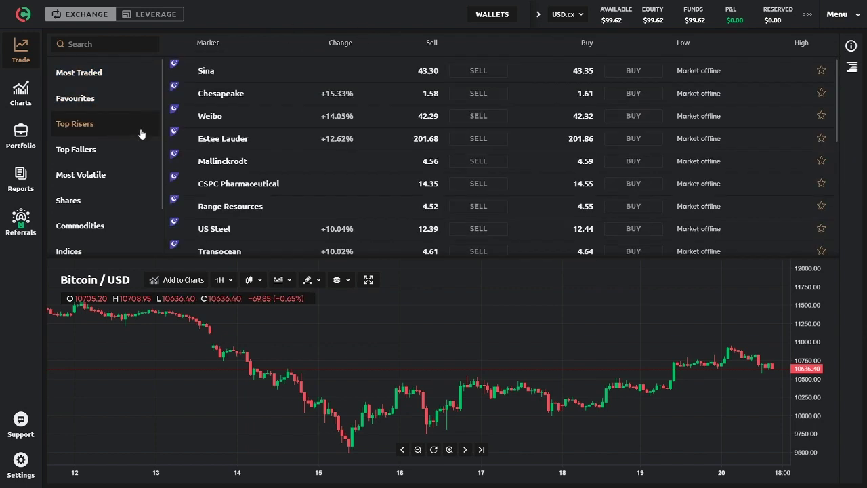
left_click(124, 149)
left_click(128, 177)
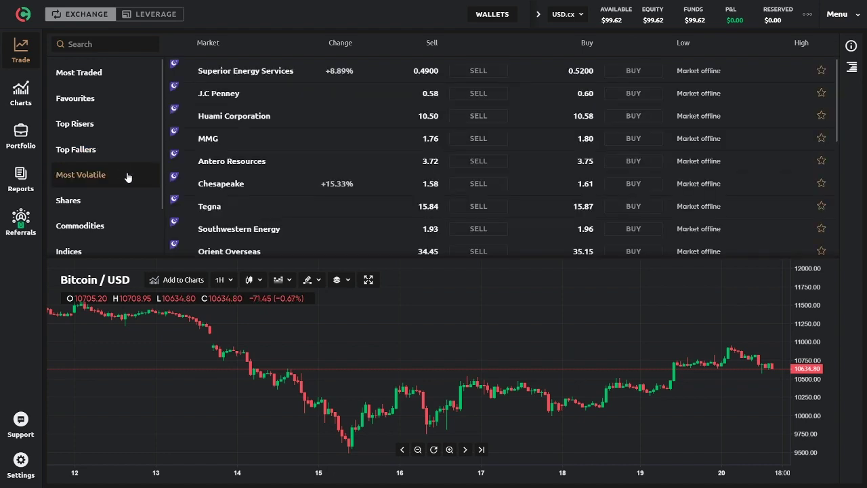
scroll(148, 147, "down", 1)
scroll(147, 147, "down", 2)
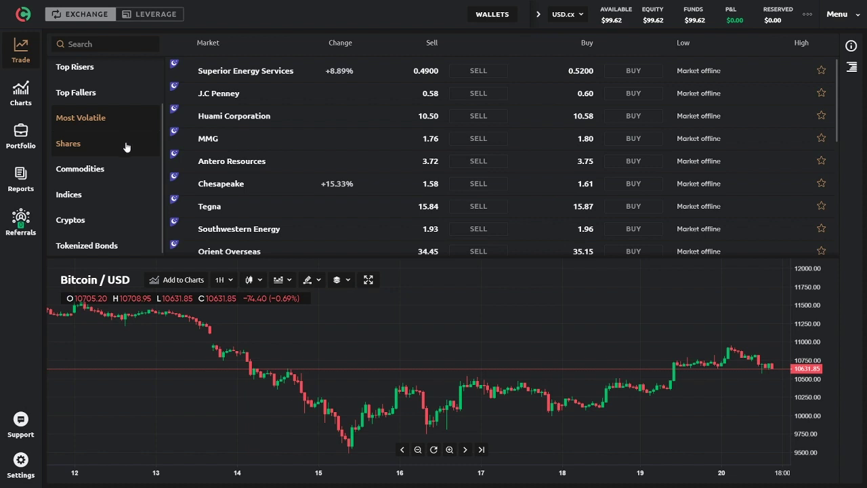
Step: Look at the Shares and Commodities markets, ending on the Shares list with Apple, Tesla and AMD
left_click(126, 147)
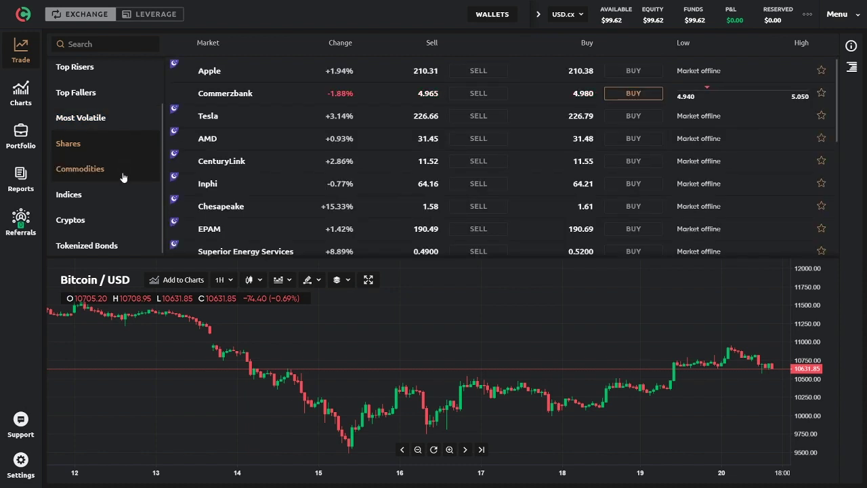
left_click(124, 176)
left_click(129, 155)
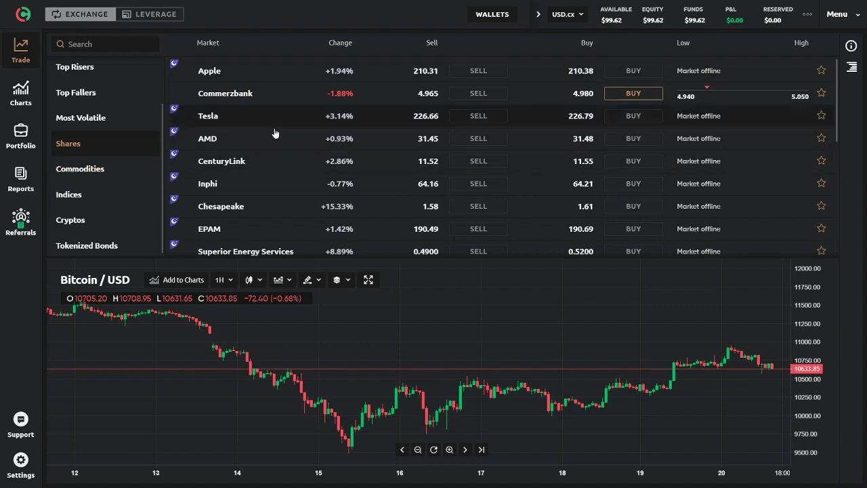
mouse_move(174, 156)
scroll(279, 114, "down", 10)
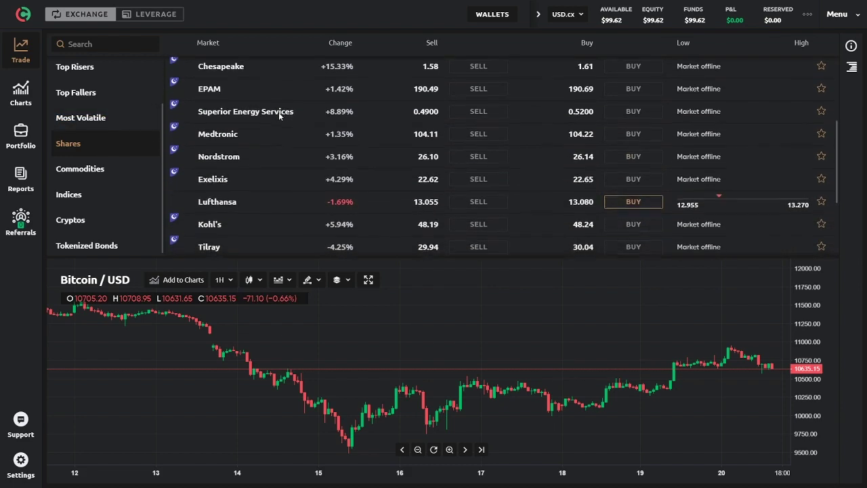
scroll(291, 164, "down", 4)
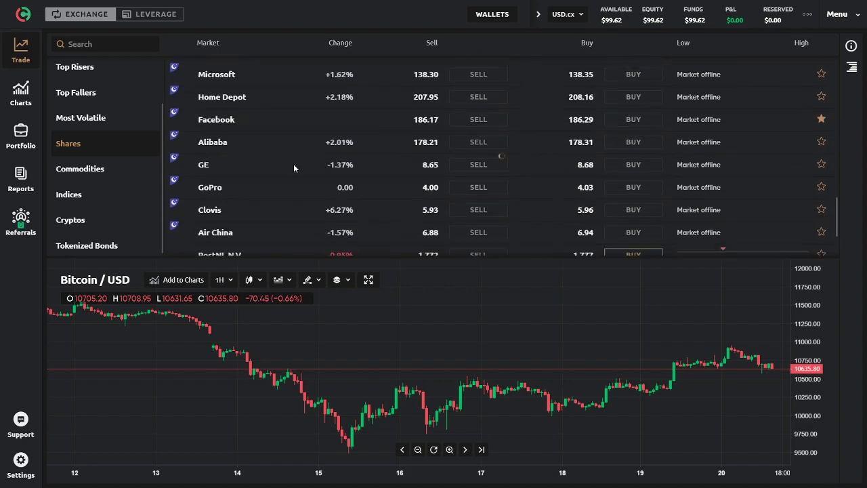
scroll(284, 182, "down", 1)
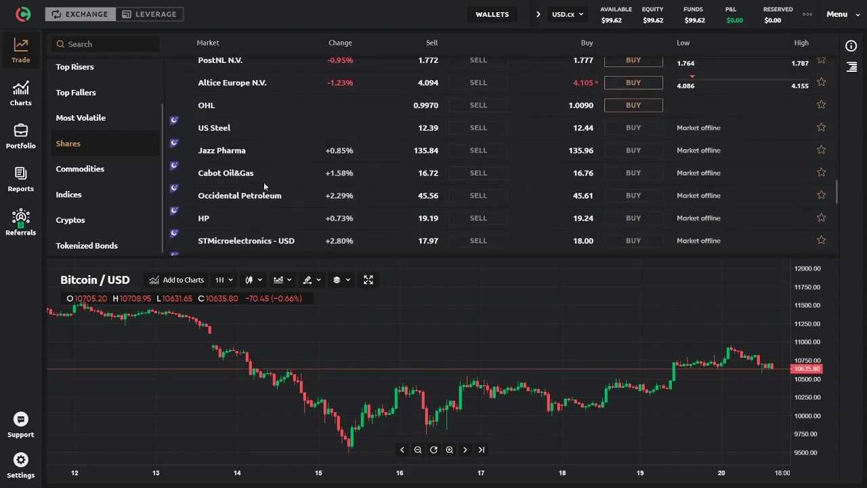
scroll(276, 170, "down", 10)
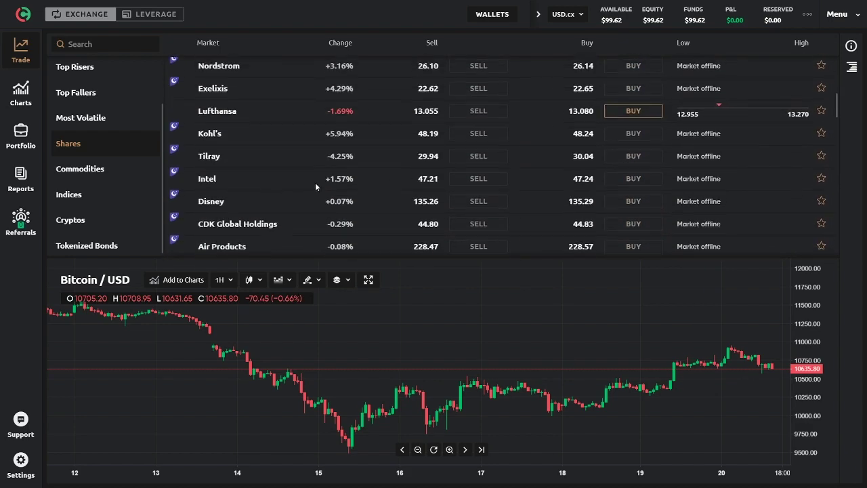
scroll(315, 186, "up", 8)
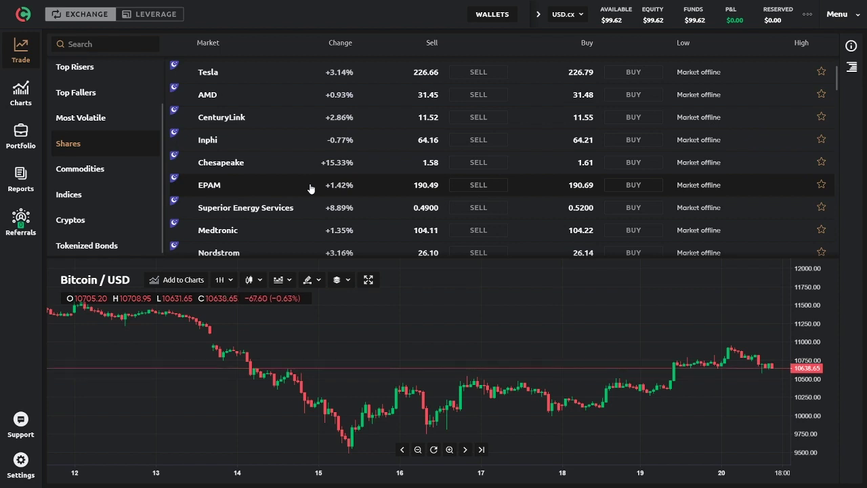
Step: Browse the Commodities and Indices markets, then return to the Most Traded list
left_click(116, 169)
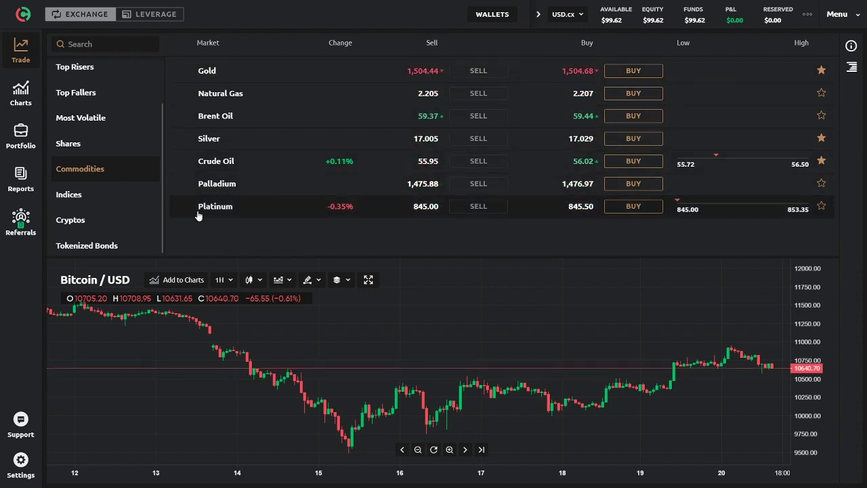
left_click(72, 195)
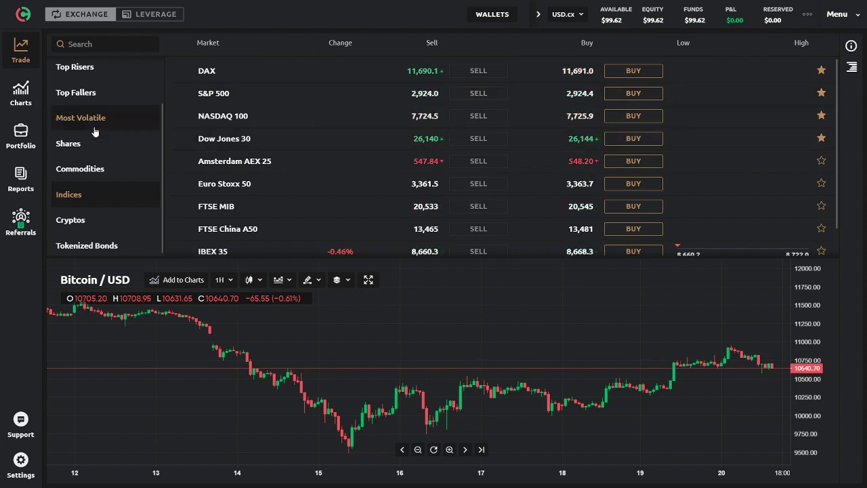
scroll(129, 129, "up", 2)
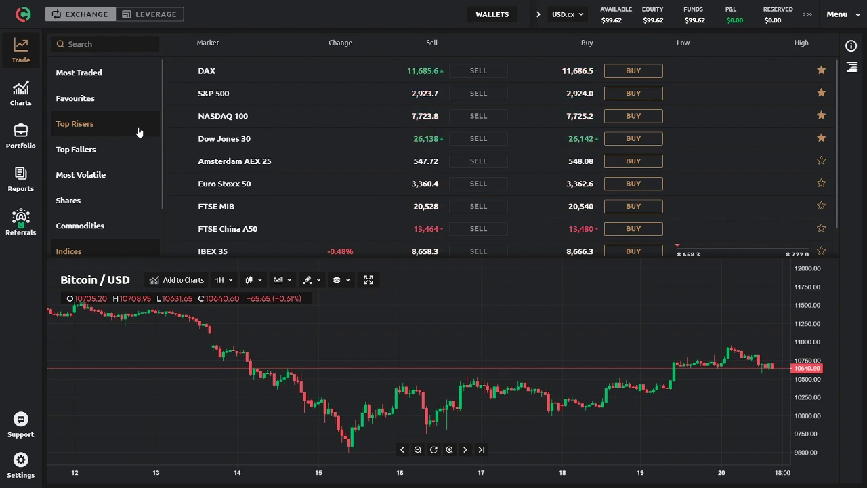
left_click(112, 76)
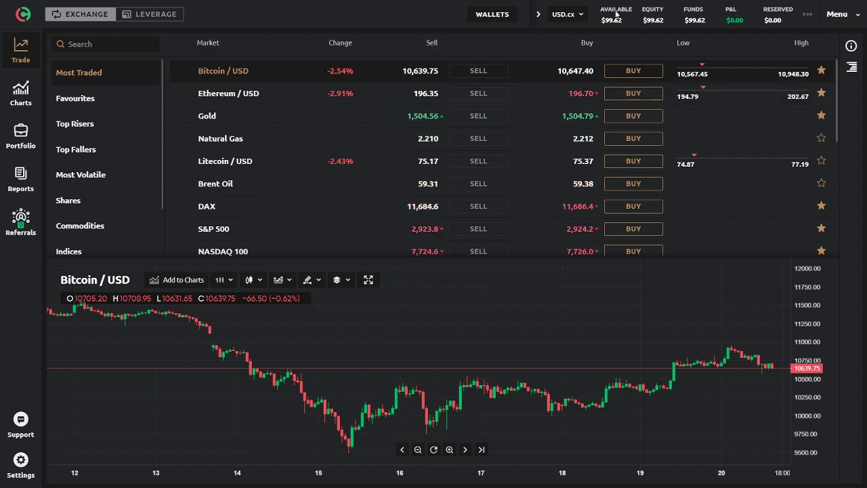
Step: Select Ethereum / USD and start its buy order, prepared at 0.38 for $75.03
left_click(288, 98)
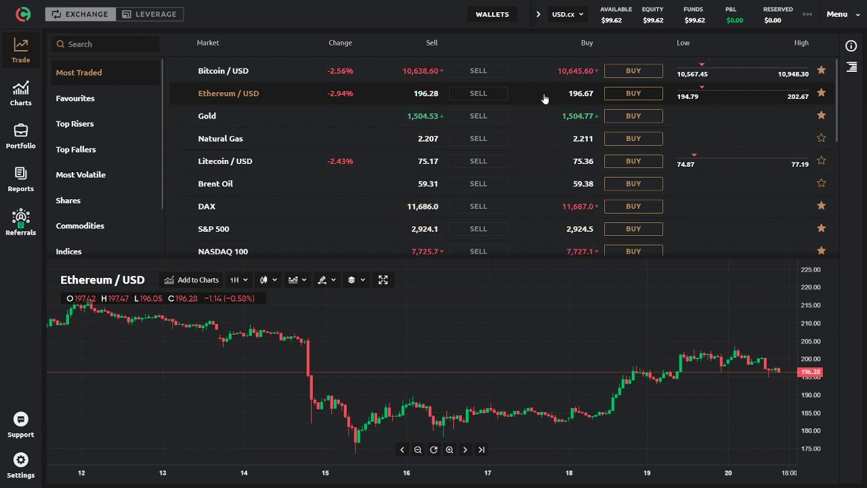
left_click(625, 97)
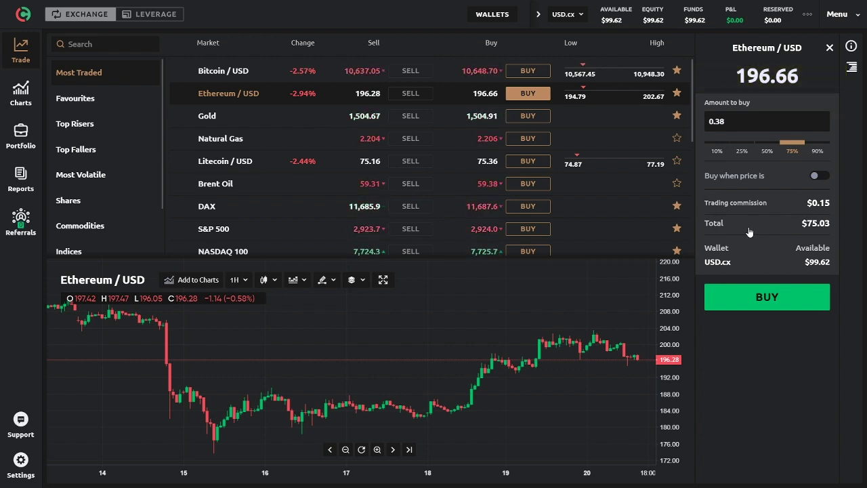
Step: Switch the 'Buy when price is' condition on and back off, keeping an immediate market buy
left_click(818, 177)
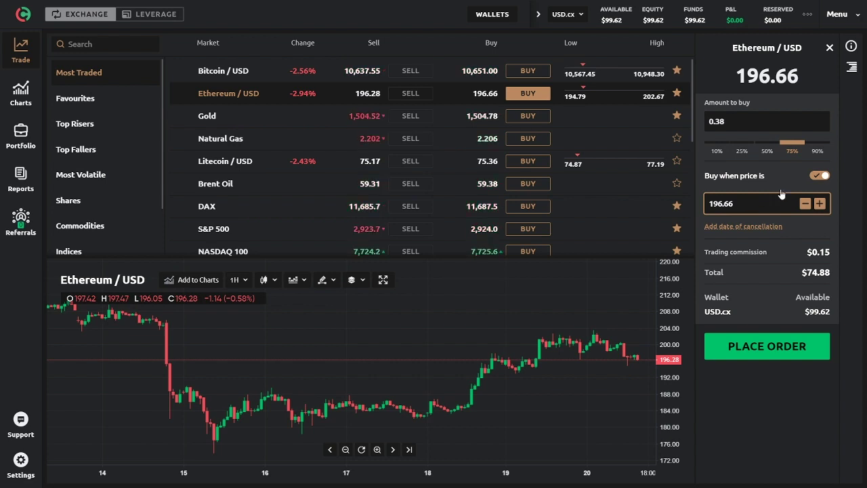
left_click(819, 177)
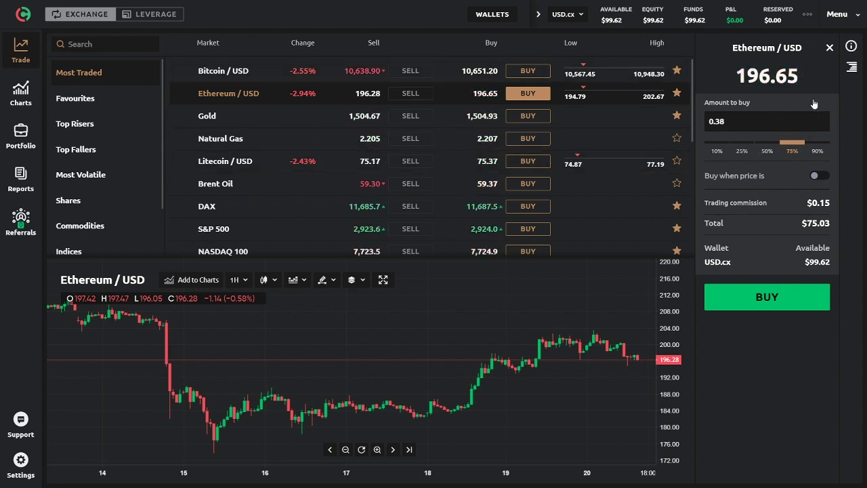
Step: Cut the Ethereum buy to 10% (0.05 ETH) and buy it at market, leaving $89.77 available
left_click(712, 143)
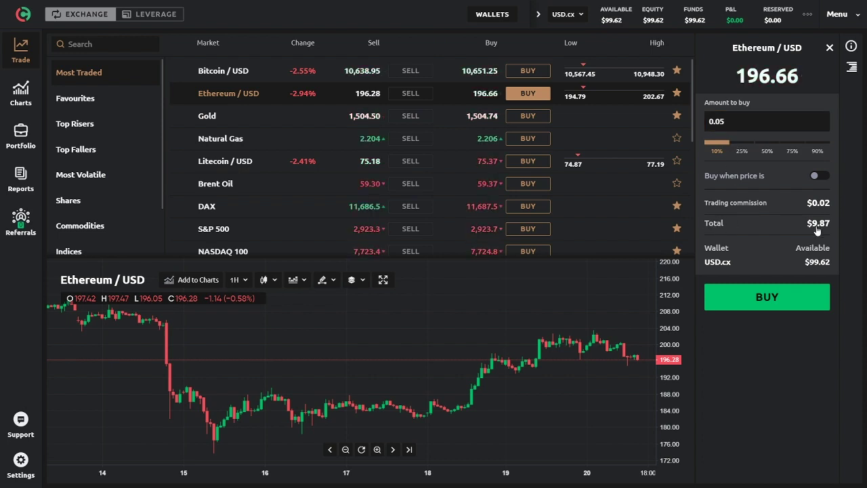
mouse_move(820, 205)
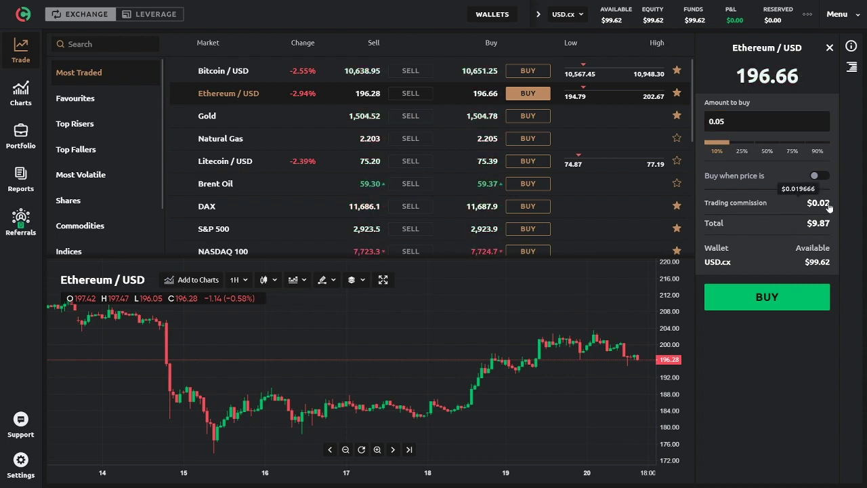
left_click(734, 122)
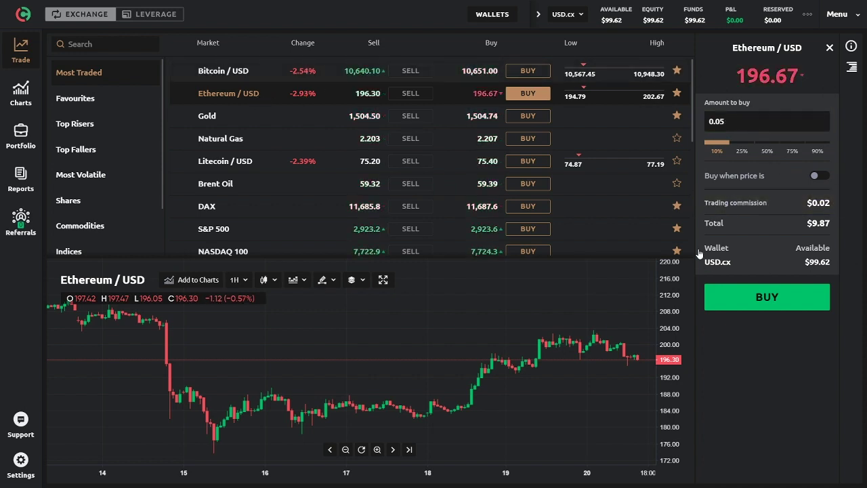
left_click(787, 299)
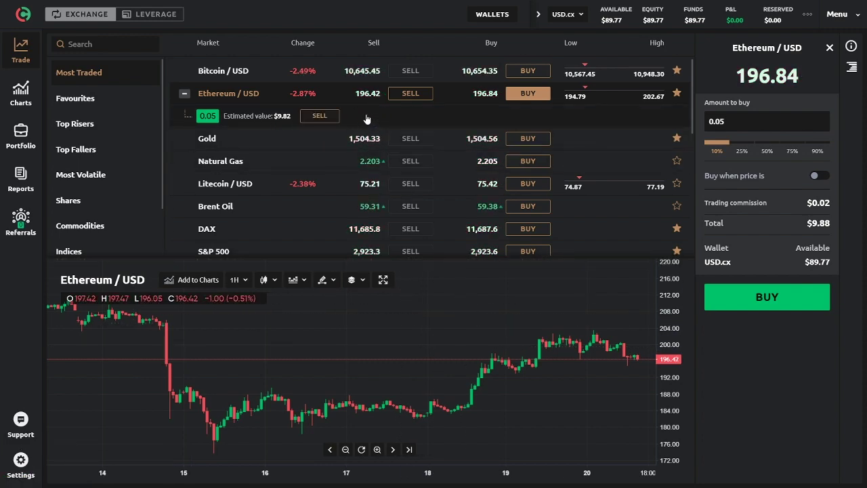
Step: Open the sell form for the full 0.05 Ethereum / USD holding, returning $9.83 after commission
scroll(271, 143, "down", 5)
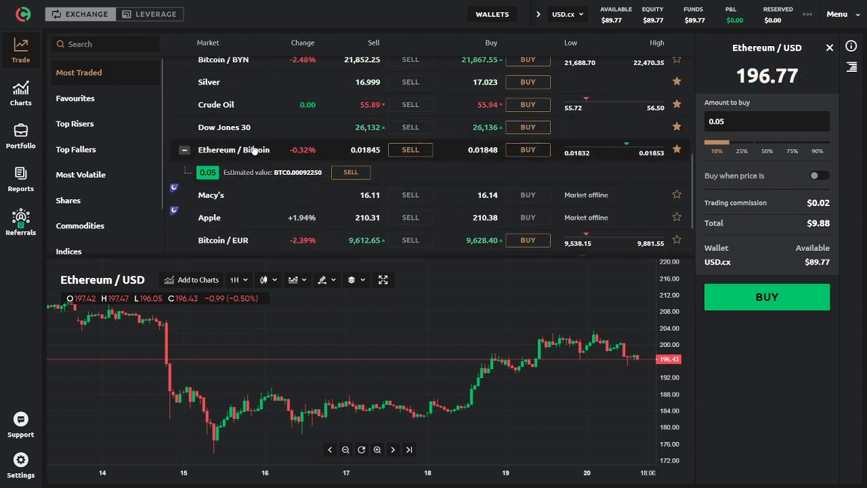
scroll(276, 145, "down", 5)
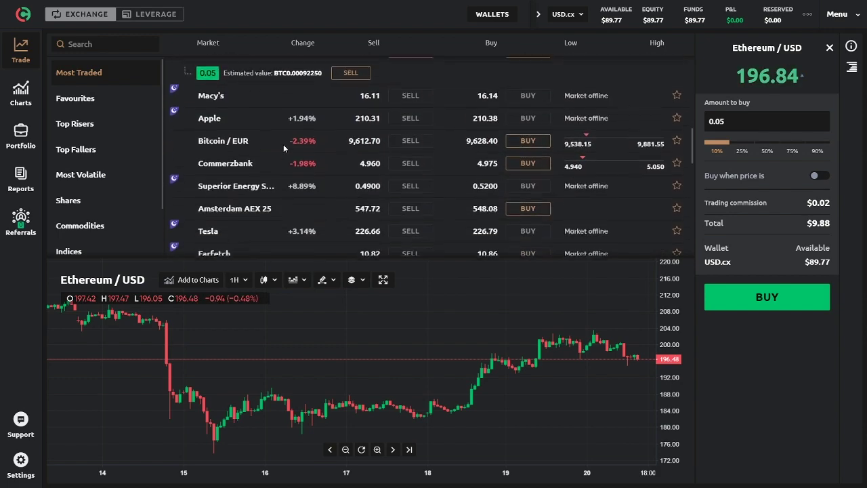
scroll(286, 146, "down", 5)
scroll(279, 127, "up", 4)
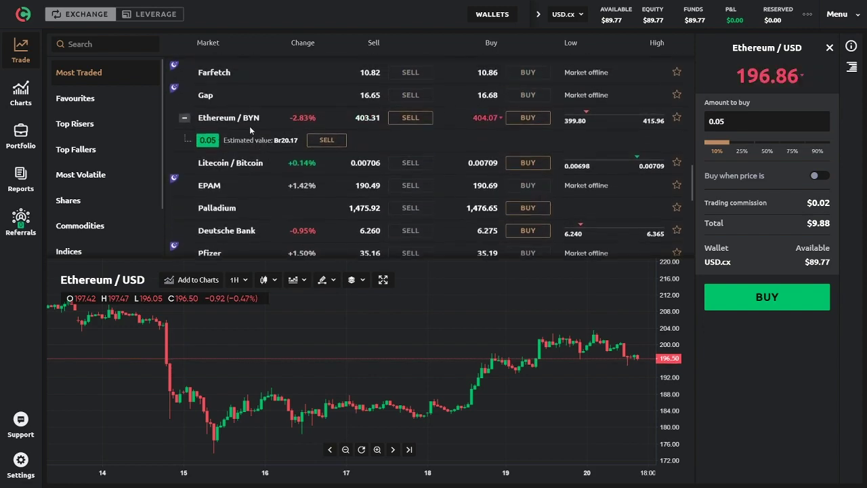
scroll(278, 122, "down", 6)
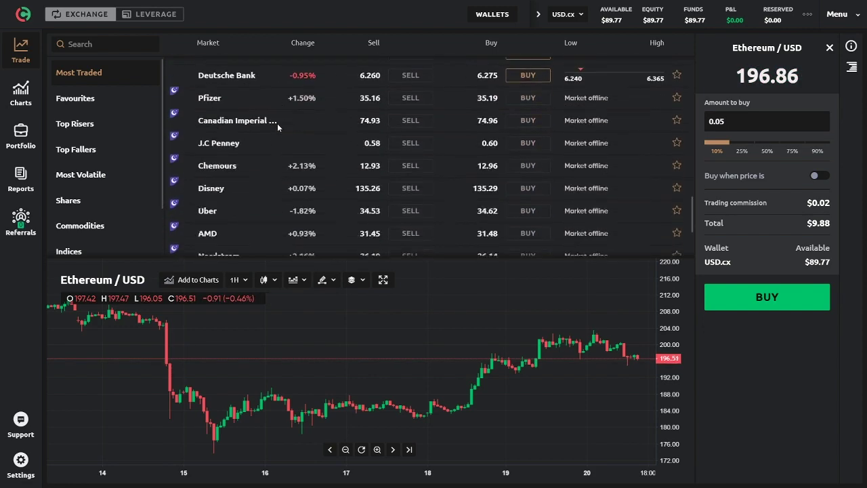
scroll(278, 123, "up", 8)
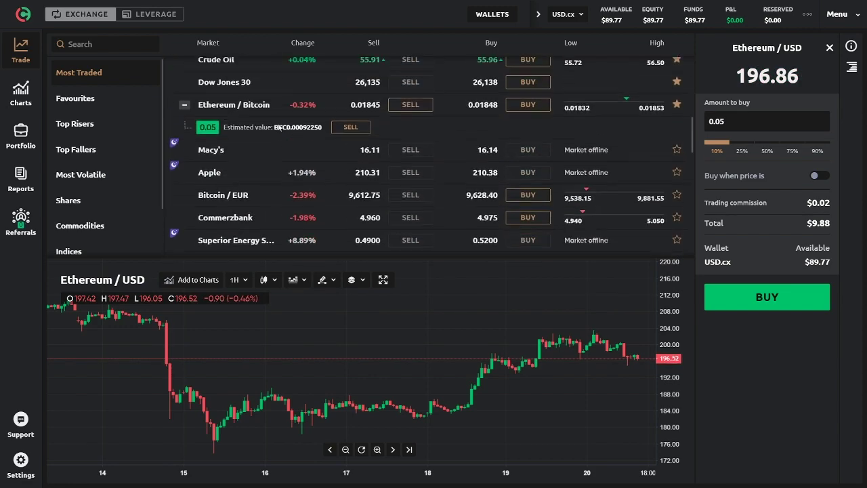
scroll(278, 127, "up", 5)
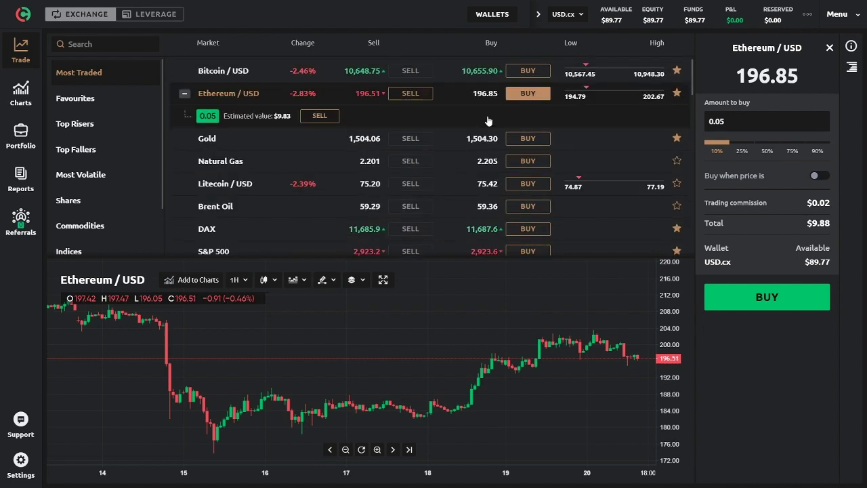
left_click(320, 116)
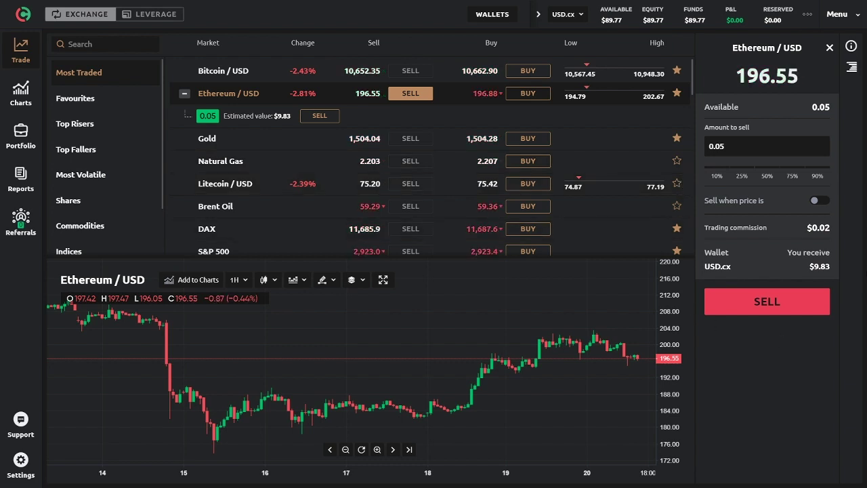
Step: Try the sell-at-price toggle and 90%/10% presets, then sell 0.05 Ethereum at market price
left_click(816, 202)
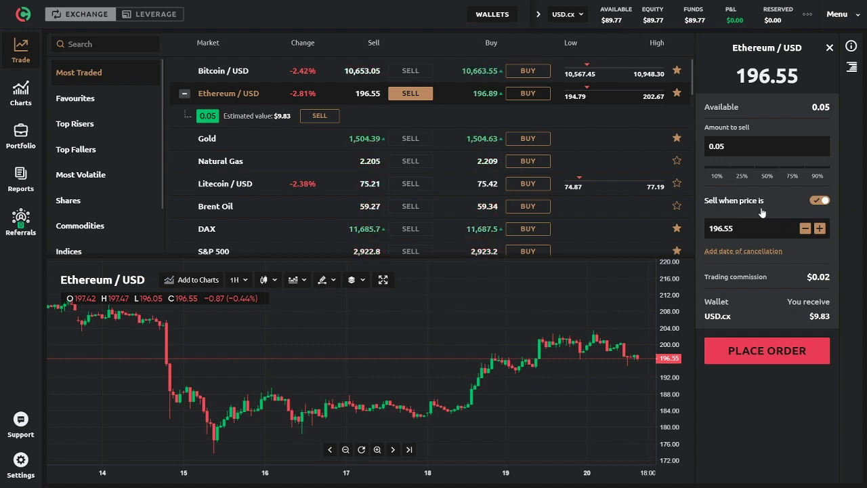
left_click(819, 201)
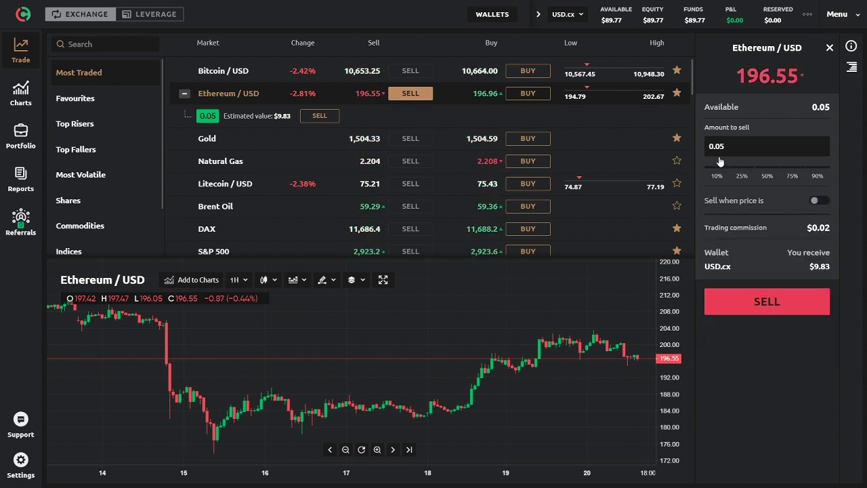
left_click(817, 173)
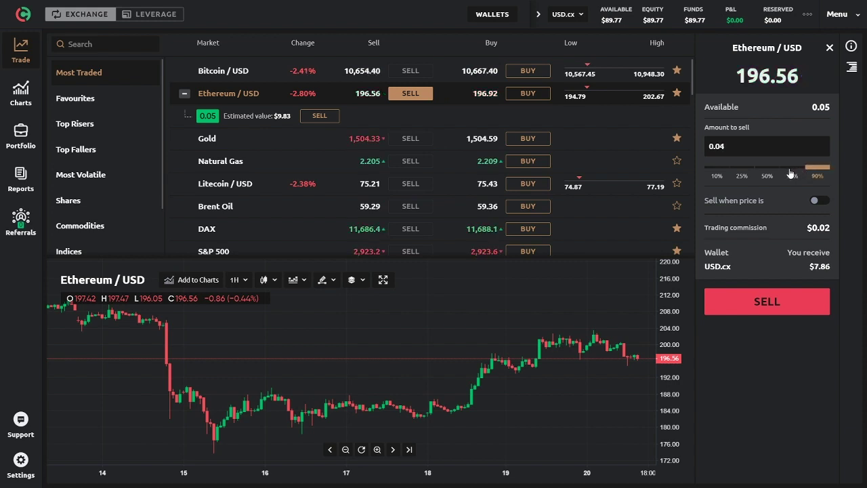
left_click(716, 176)
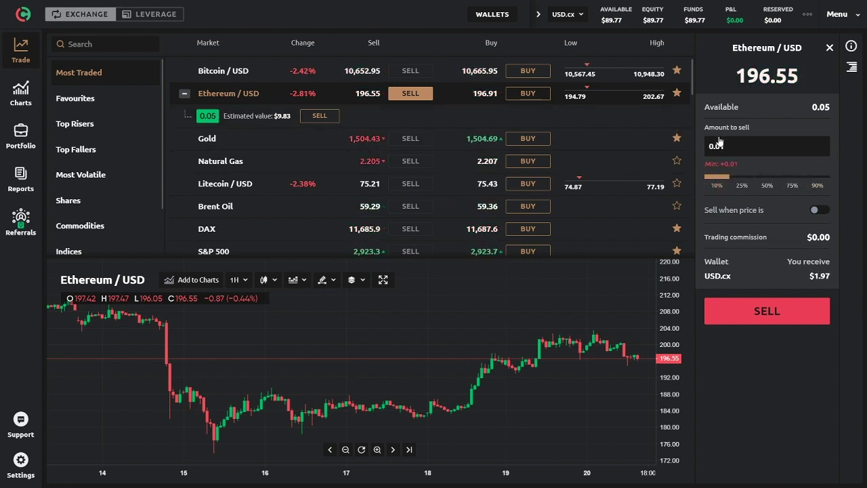
left_click(753, 152)
key("BackSpace")
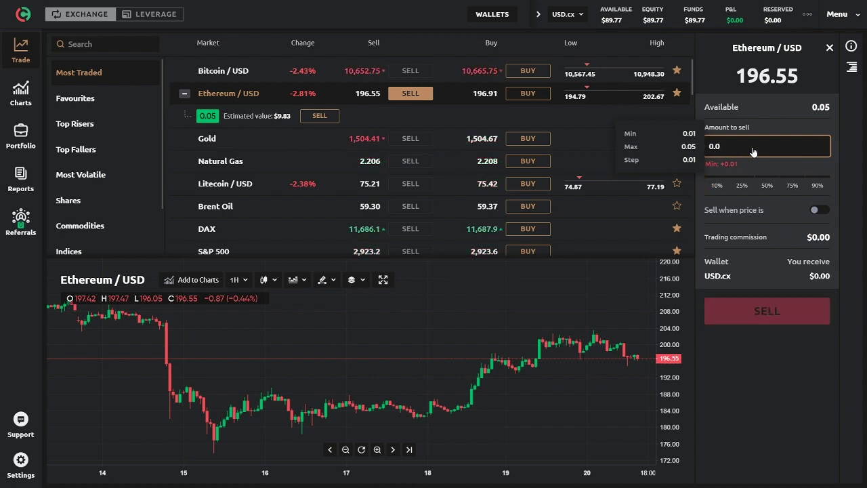
type("5")
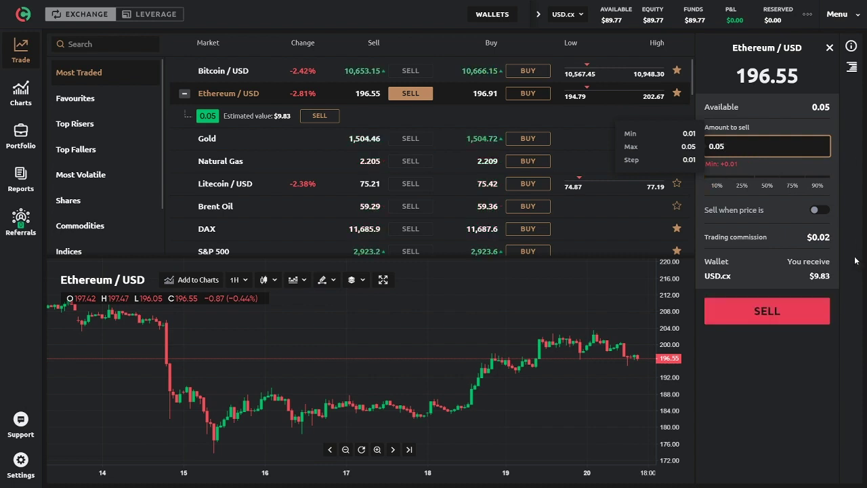
left_click(788, 311)
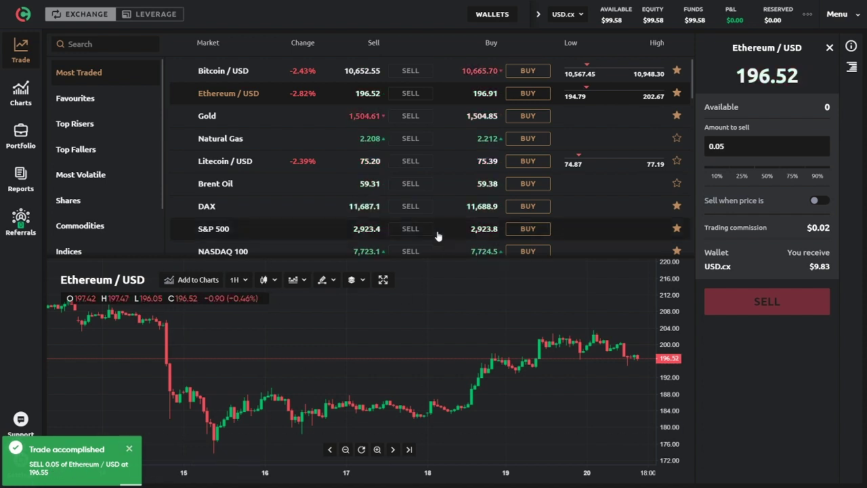
Step: Return to Most Traded and switch to Leverage trading, showing Ethereum / USD with $99.58 available
left_click(113, 82)
left_click(113, 77)
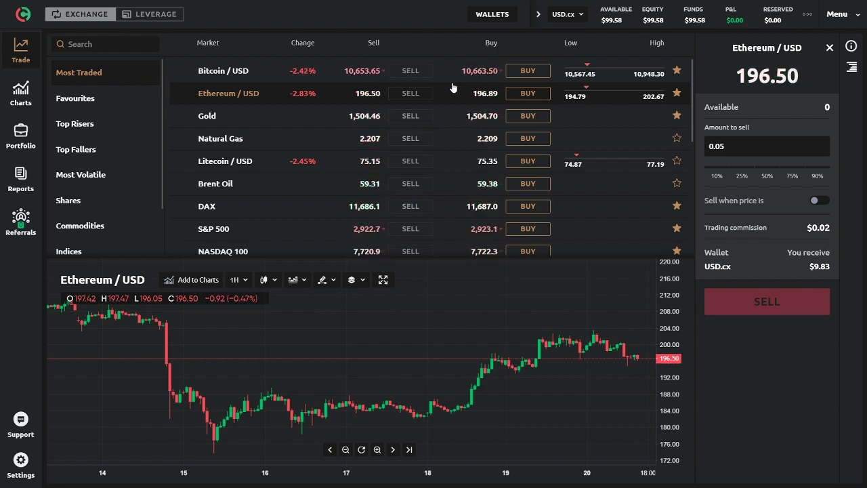
left_click(157, 23)
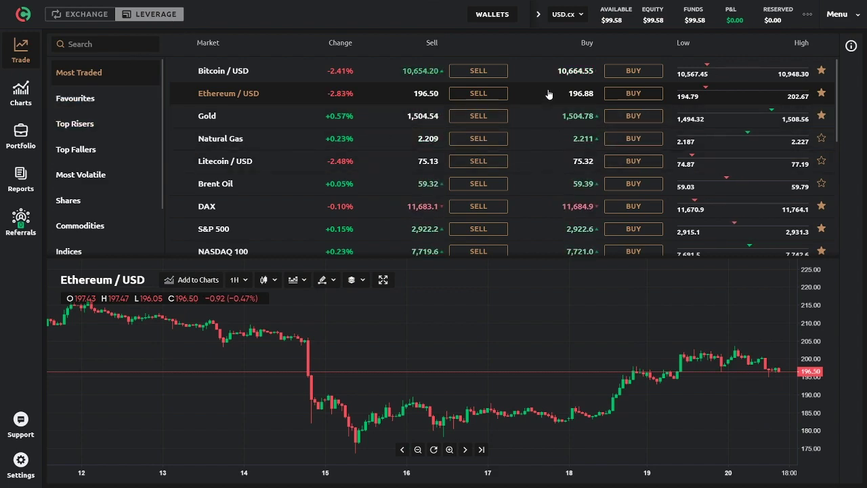
scroll(542, 96, "down", 4)
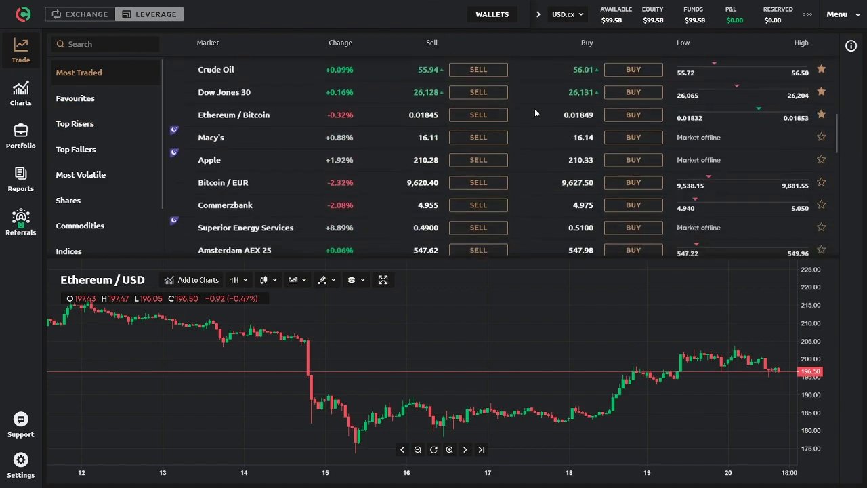
scroll(534, 110, "up", 3)
scroll(535, 111, "up", 2)
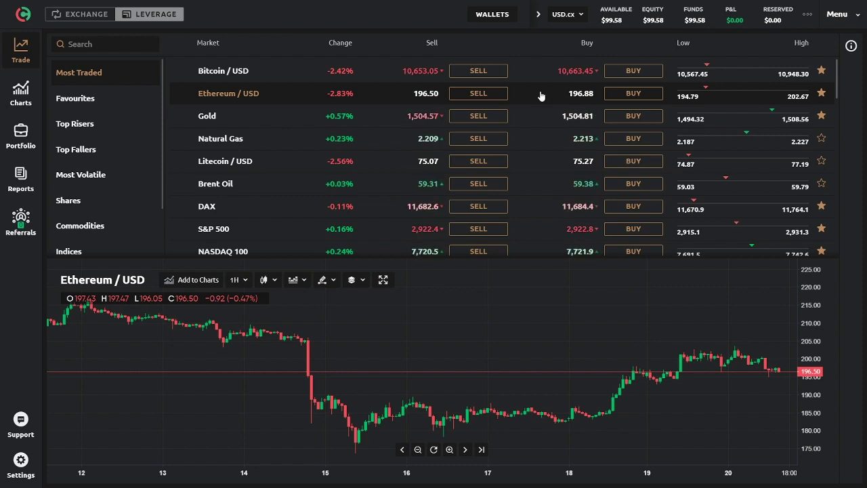
Step: Start a leveraged Ethereum / USD buy and set the amount to 0.1 with the 10% preset
left_click(633, 94)
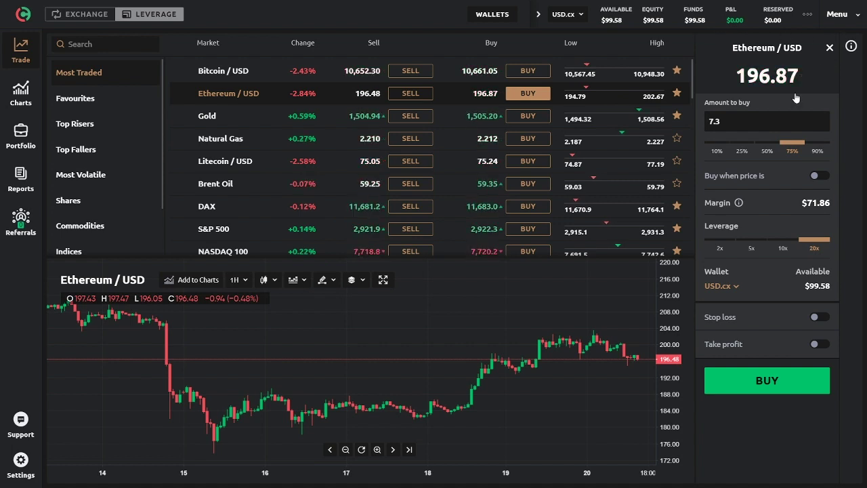
left_click(760, 122)
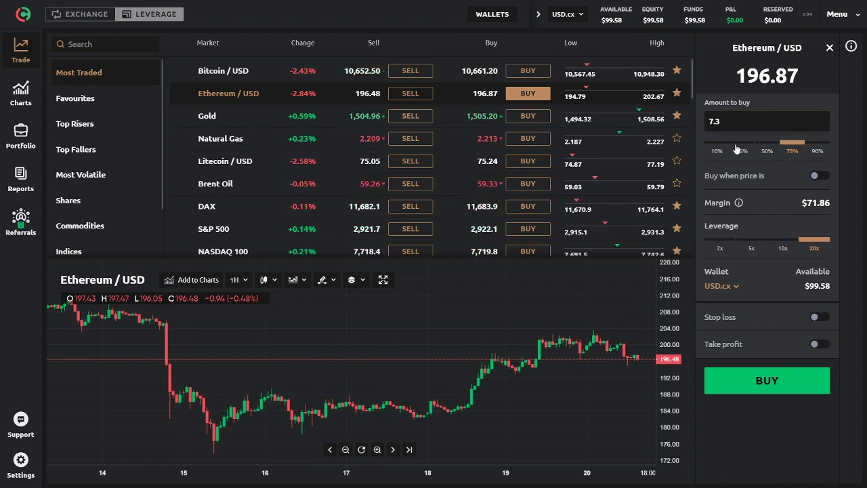
left_click(707, 151)
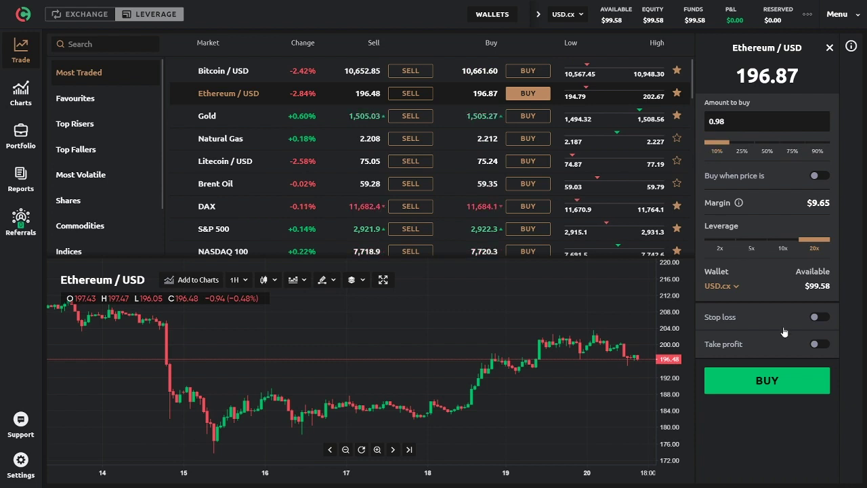
left_click(767, 127)
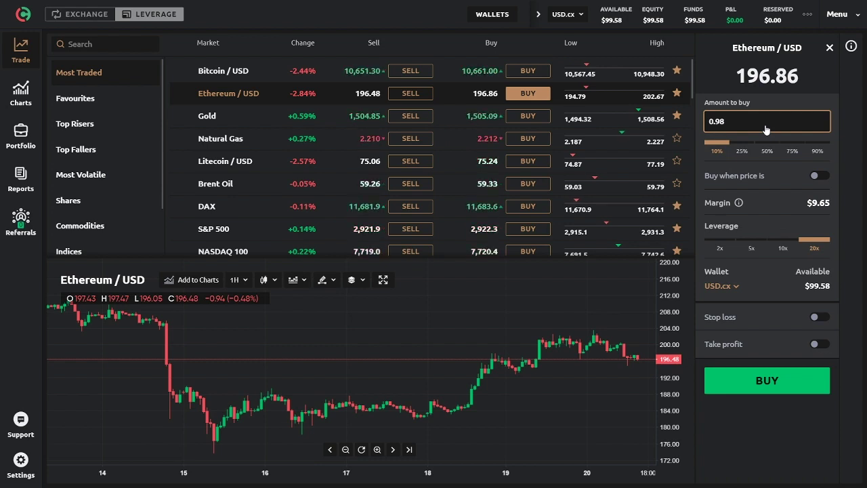
left_click(757, 168)
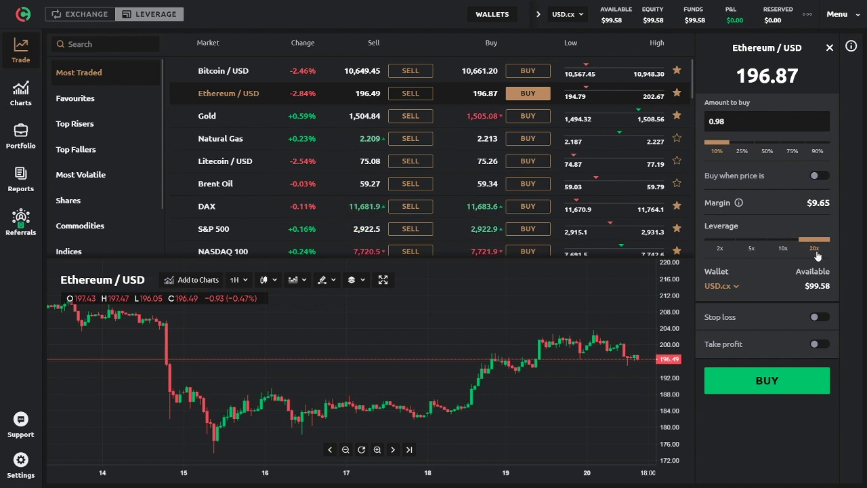
Step: Set the leverage to 2x, bringing the required margin to $9.84
left_click(722, 247)
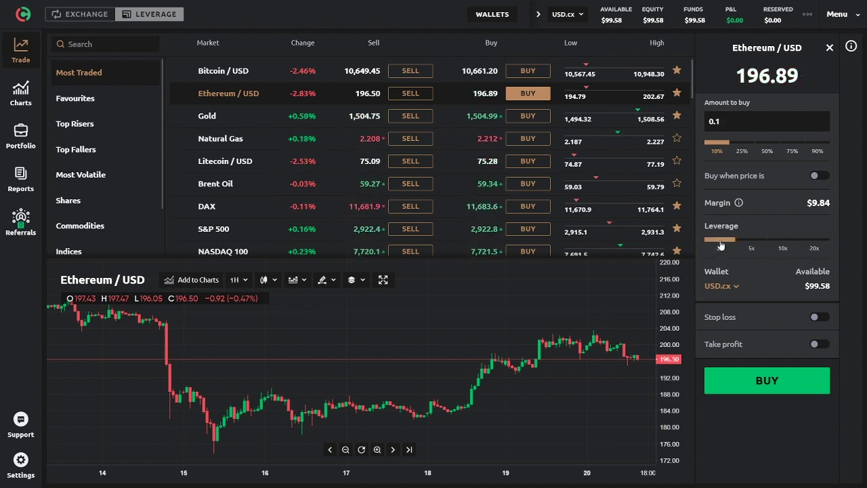
left_click(723, 129)
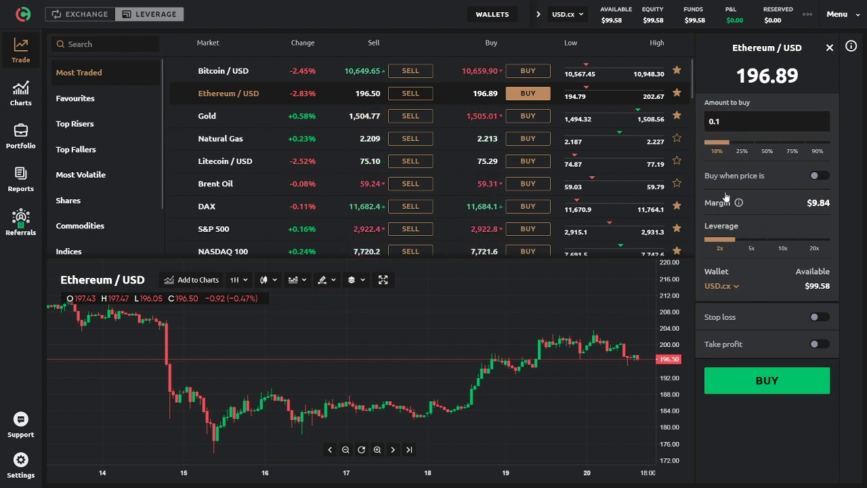
left_click(815, 250)
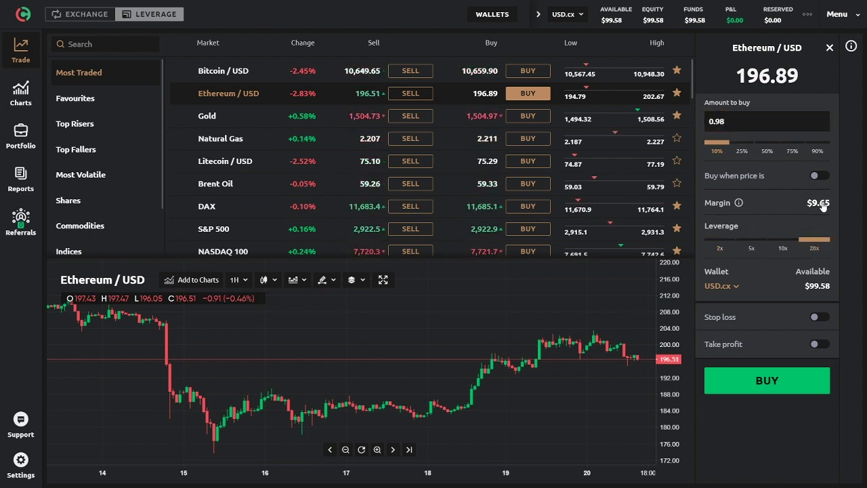
left_click(724, 244)
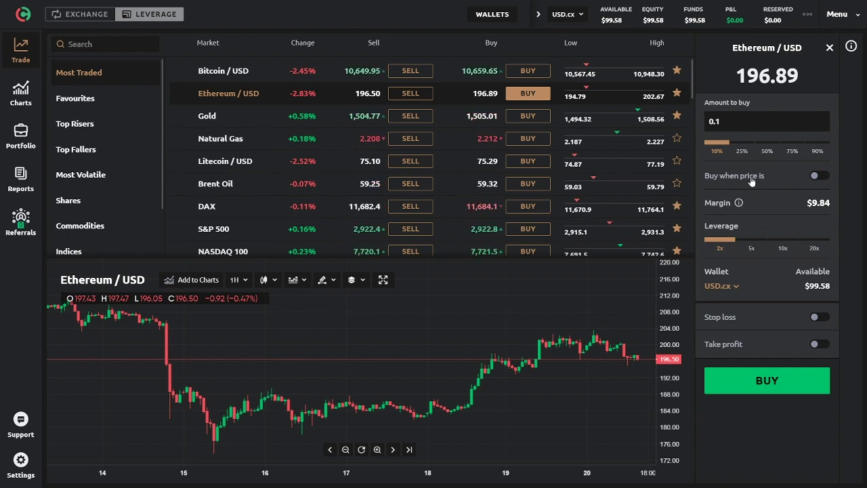
Step: Keep a market order and enable a Normal stop loss as a $1 loss amount
left_click(815, 176)
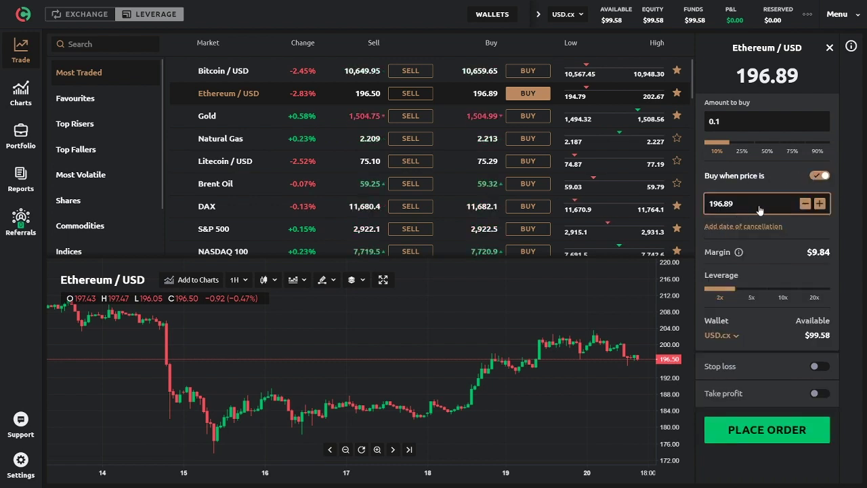
left_click(820, 176)
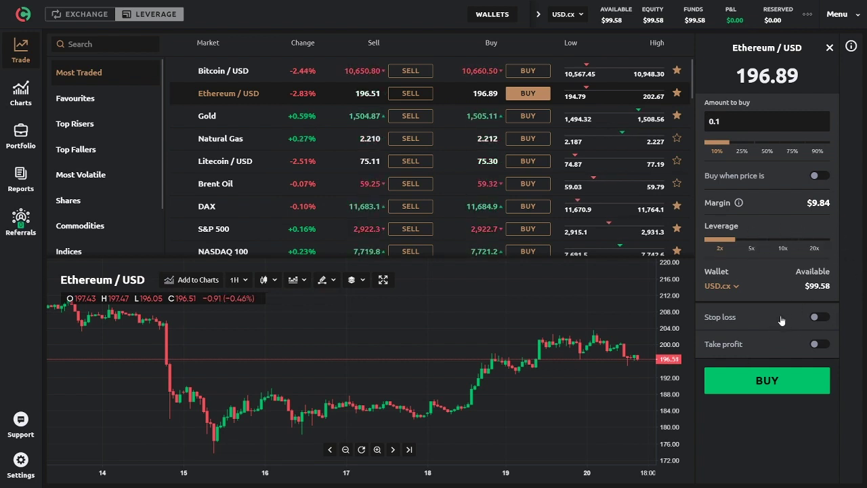
left_click(820, 317)
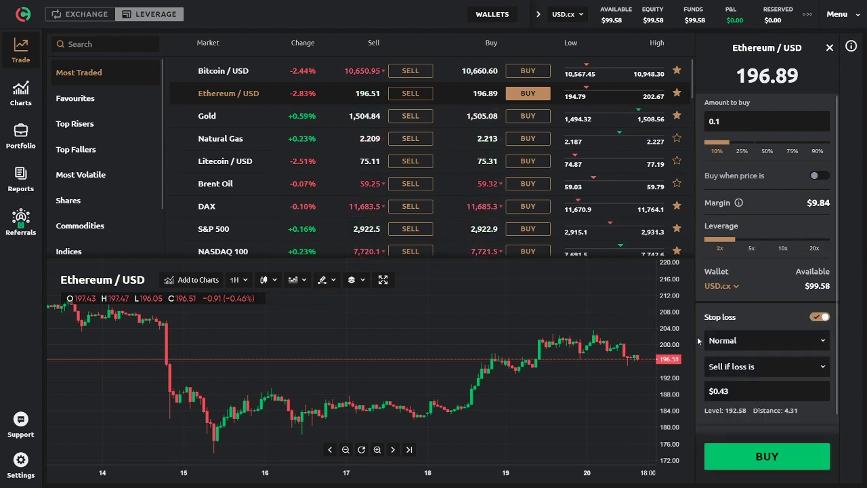
left_click(797, 343)
left_click(797, 344)
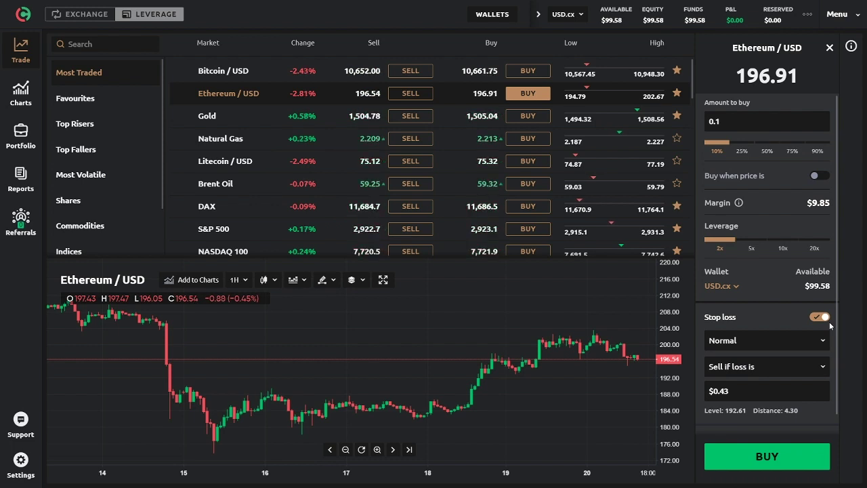
left_click(802, 371)
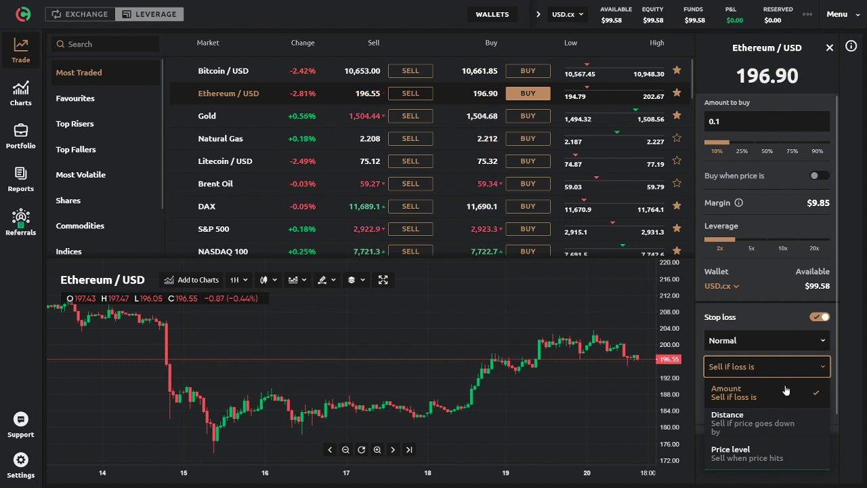
left_click(789, 392)
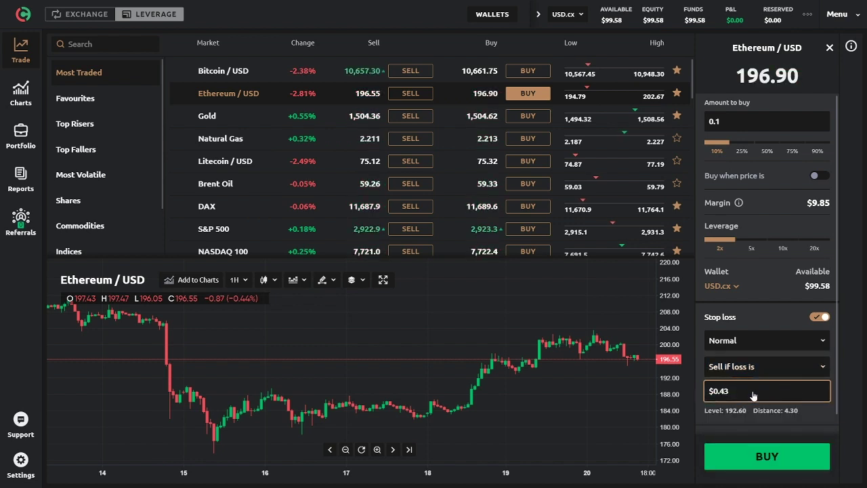
left_click(753, 395)
double_click(732, 393)
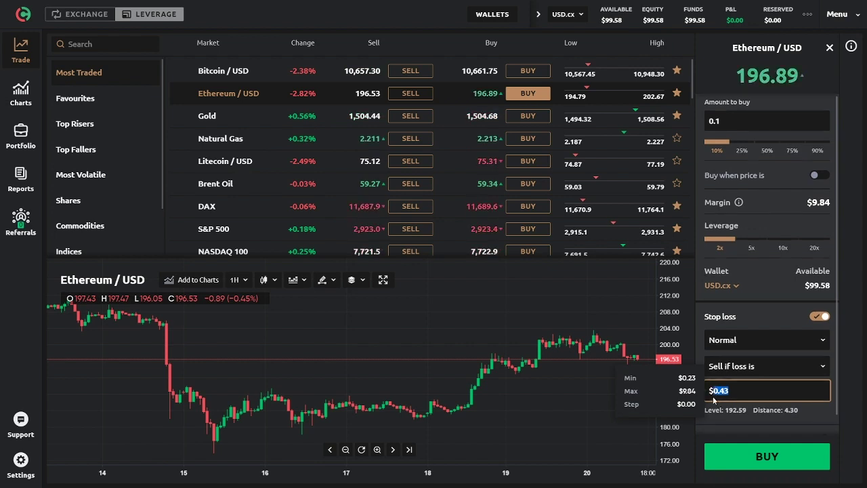
type("1")
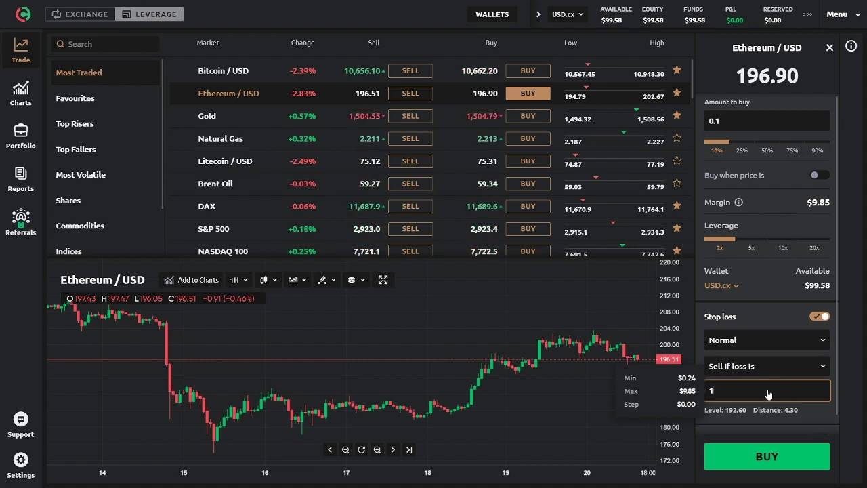
Step: Switch the stop loss measurement from Distance to a Price level of 186.90
left_click(815, 368)
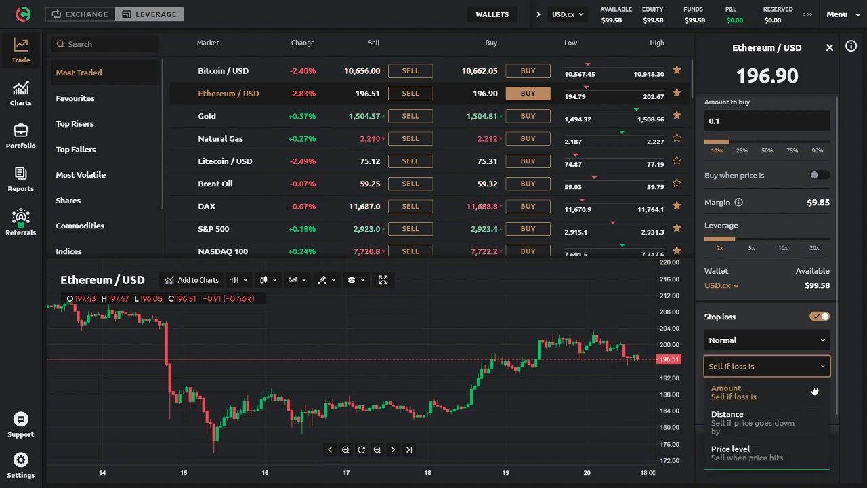
left_click(800, 420)
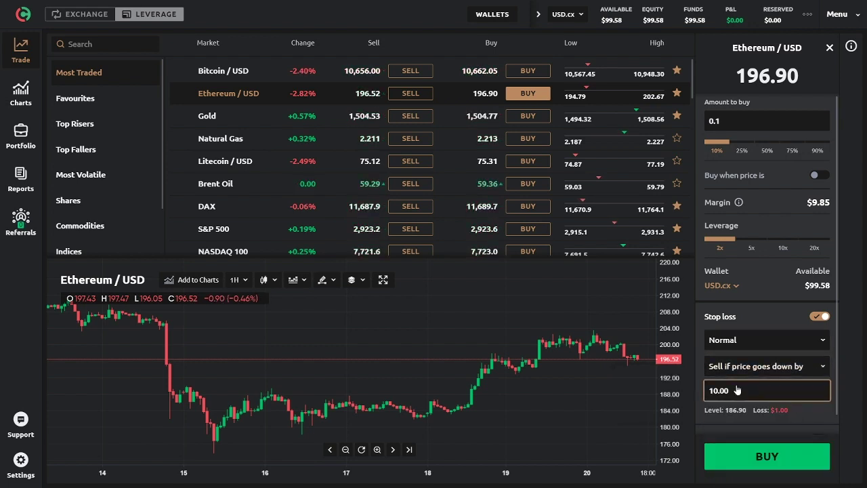
left_click(758, 394)
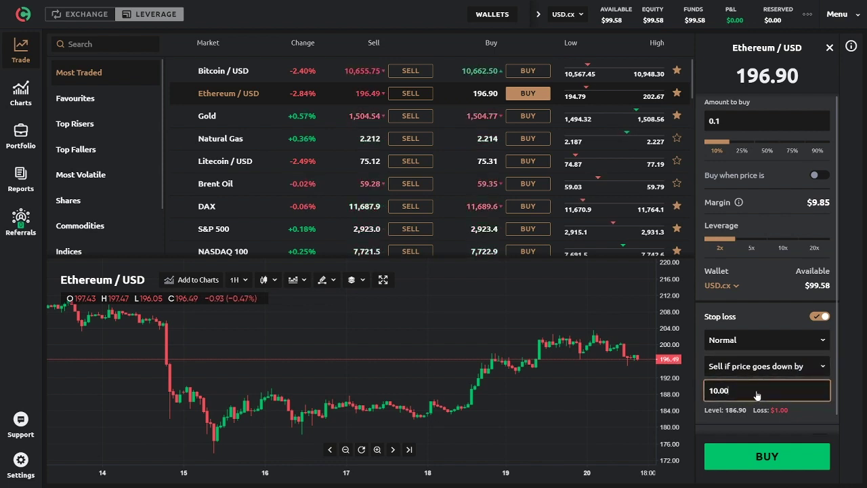
left_click(758, 394)
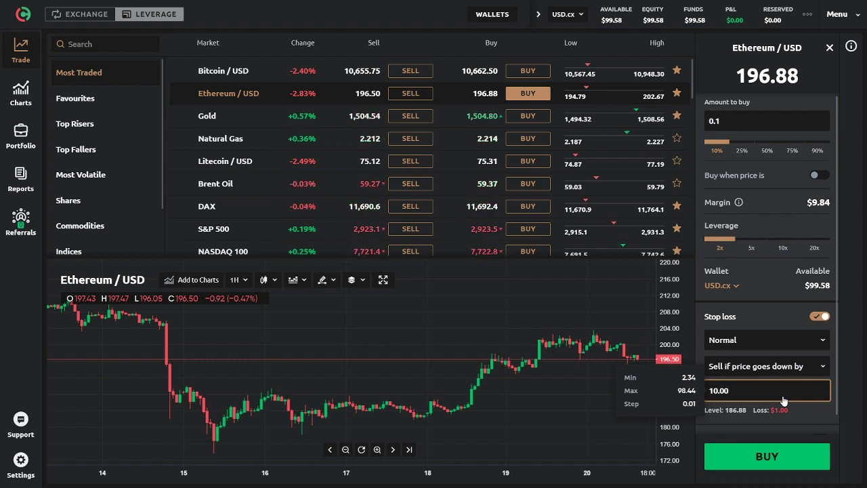
left_click(820, 369)
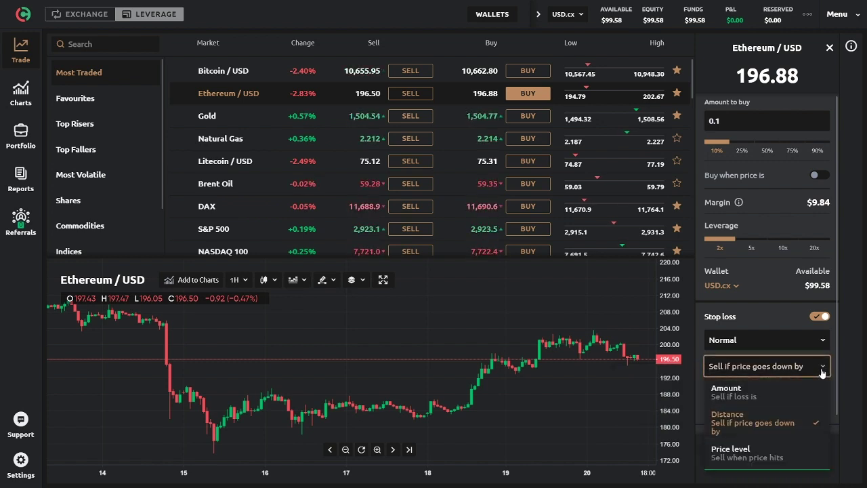
left_click(780, 458)
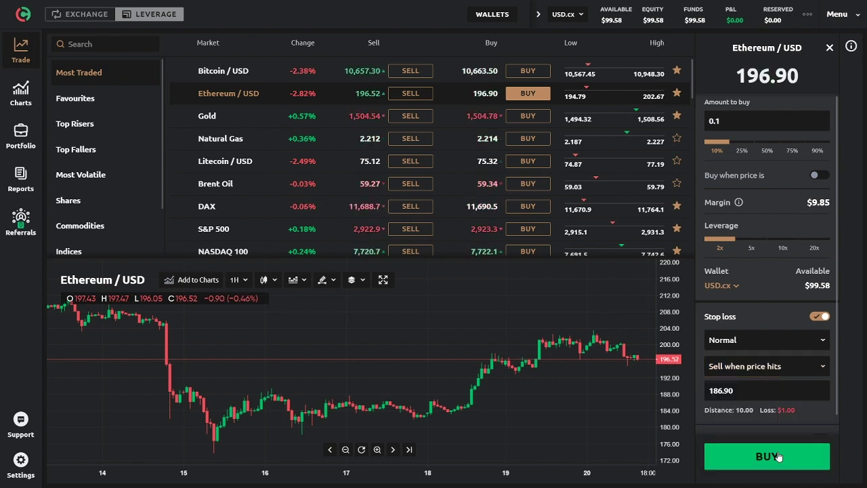
left_click(761, 397)
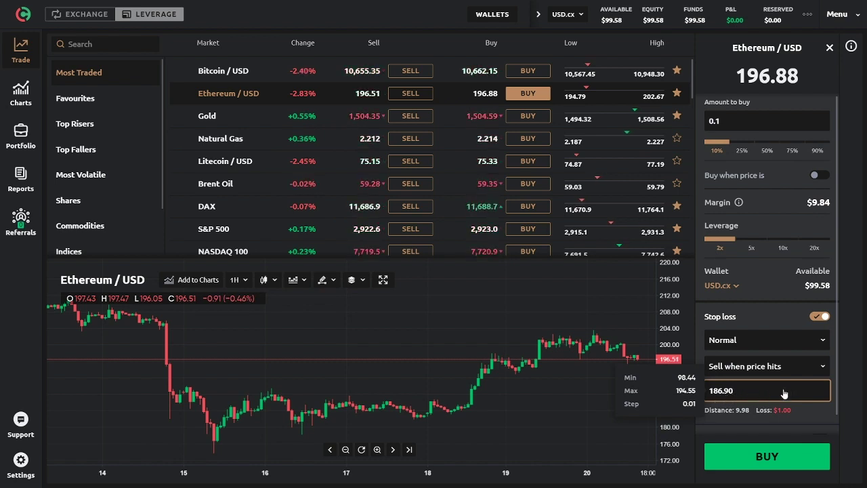
Step: Enable take profit as a Price level of 220.00, giving a $2.32 profit
scroll(739, 414, "down", 1)
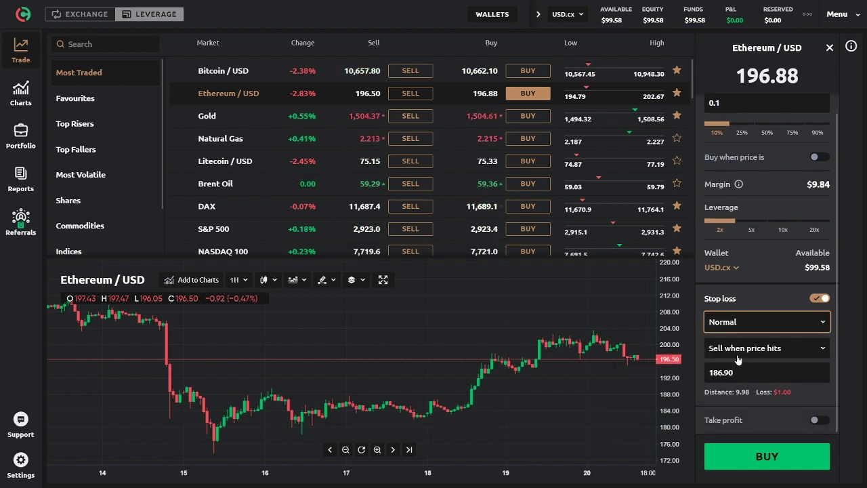
left_click(819, 421)
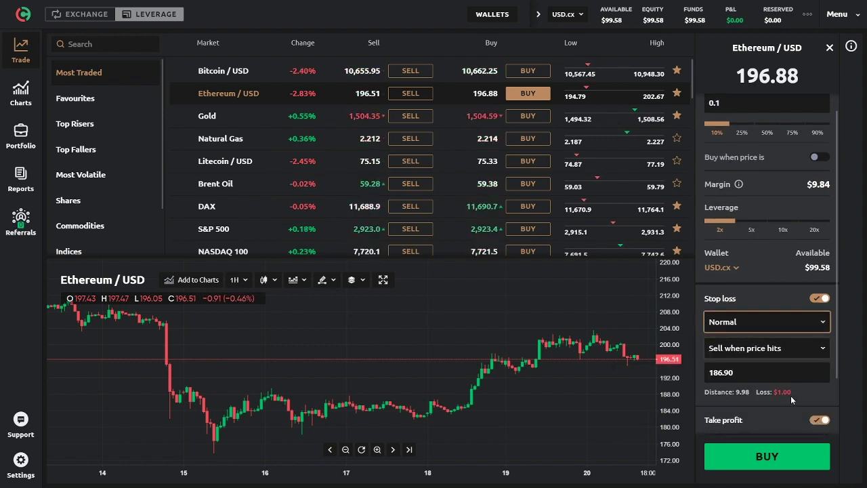
scroll(790, 399, "down", 1)
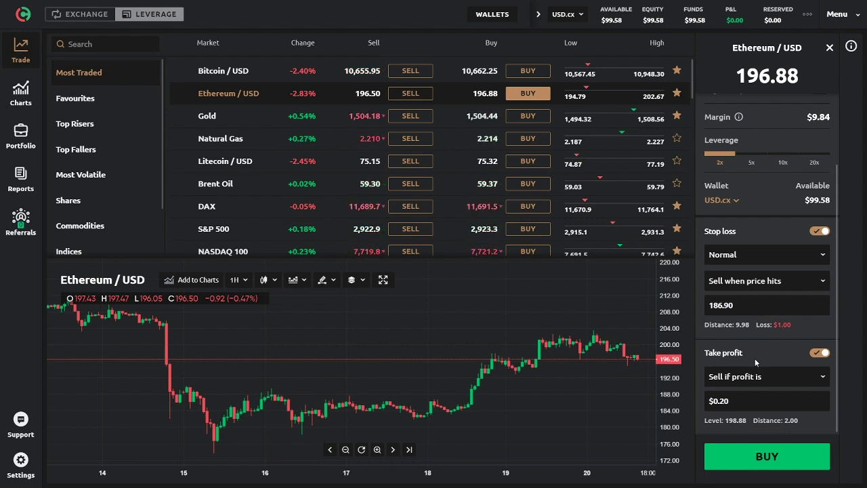
left_click(753, 377)
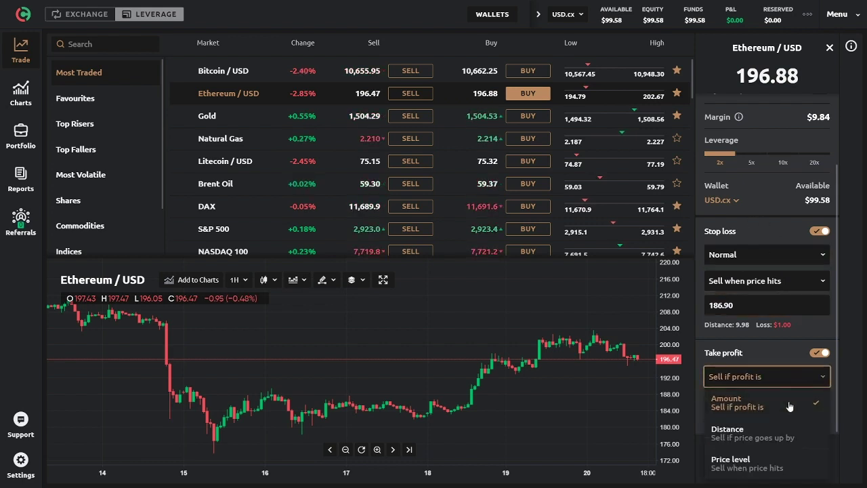
left_click(739, 463)
mouse_move(778, 401)
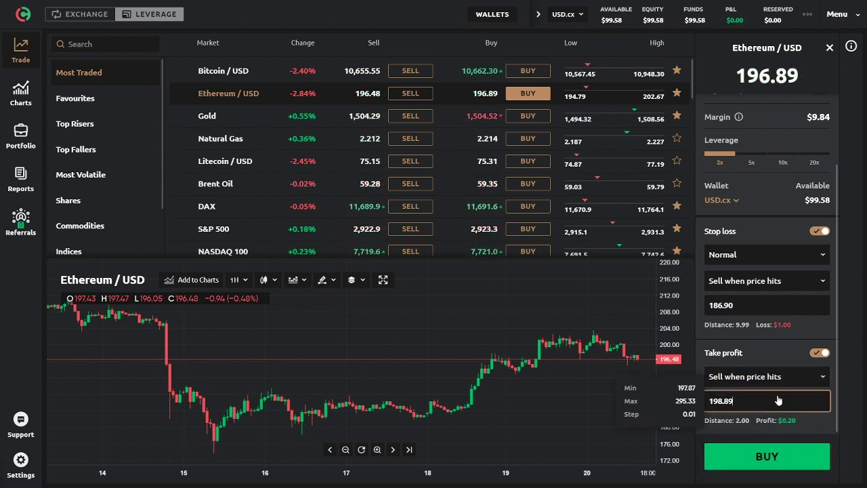
key("BackSpace")
key("BackSpace")
key("BackSpace")
key("BackSpace")
key("BackSpace")
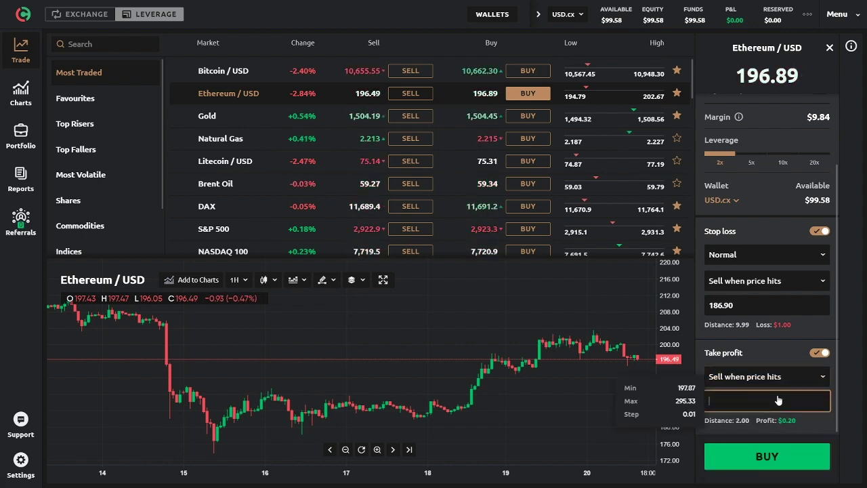
type("220")
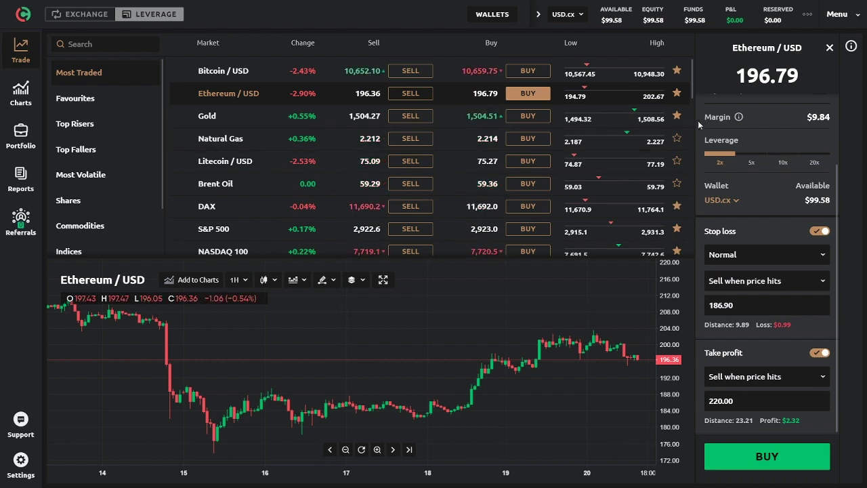
Step: Scroll through the order panel to review the 0.1 ETH/USD 2x leveraged buy
scroll(754, 244, "up", 2)
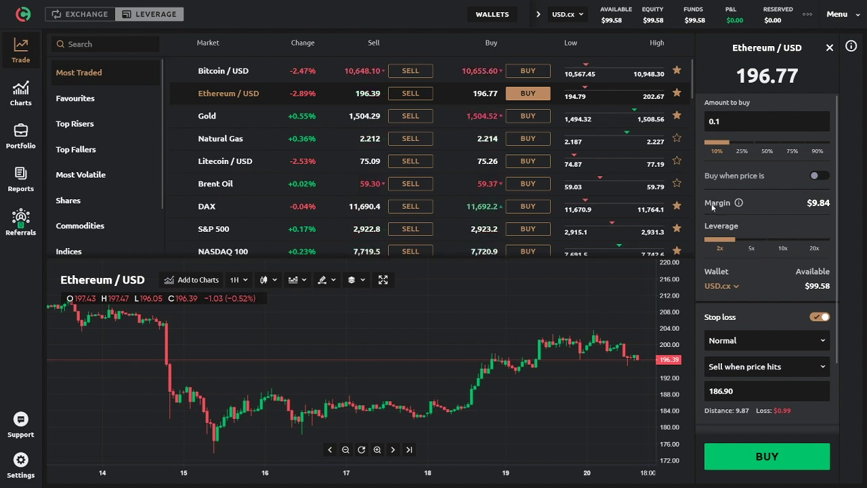
scroll(708, 247, "down", 2)
scroll(707, 248, "down", 1)
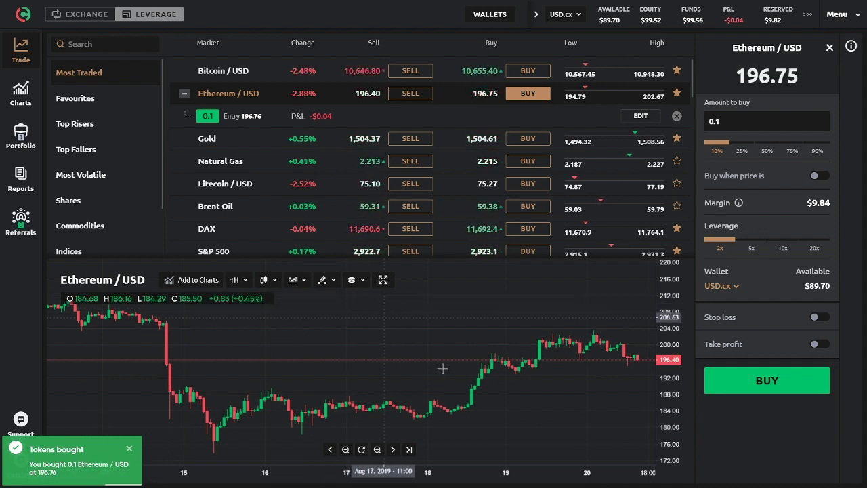
Step: Open the Ethereum position's details and confirm SELL to close it at 196.37
left_click(376, 118)
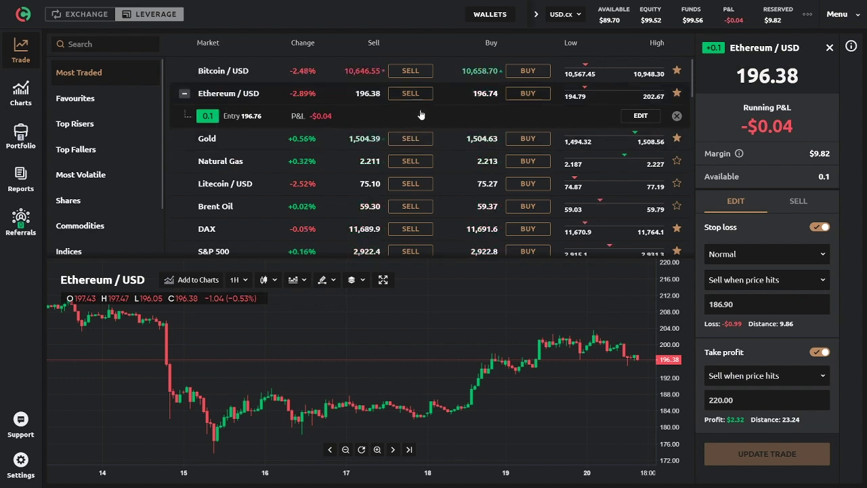
left_click(677, 117)
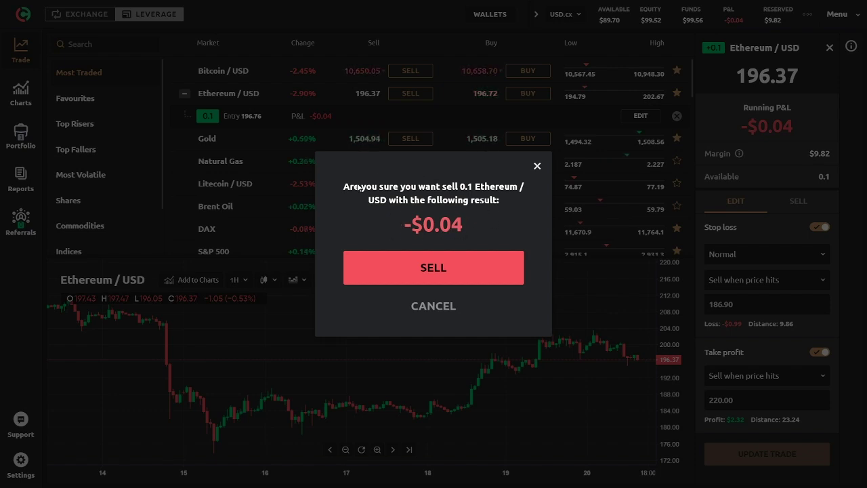
left_click(435, 270)
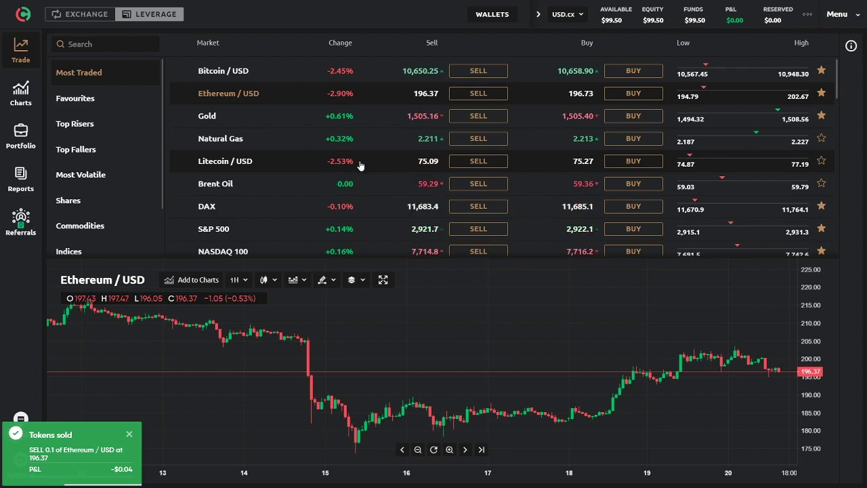
Step: Browse the Commodities markets, then switch the list to Indices showing DAX, S&P 500 and NASDAQ 100
scroll(286, 161, "down", 1)
scroll(286, 160, "down", 1)
scroll(286, 161, "up", 1)
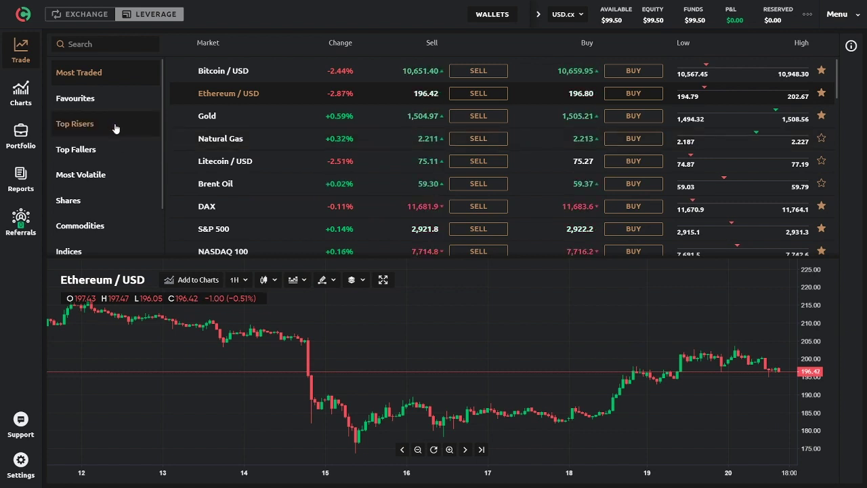
scroll(115, 129, "down", 2)
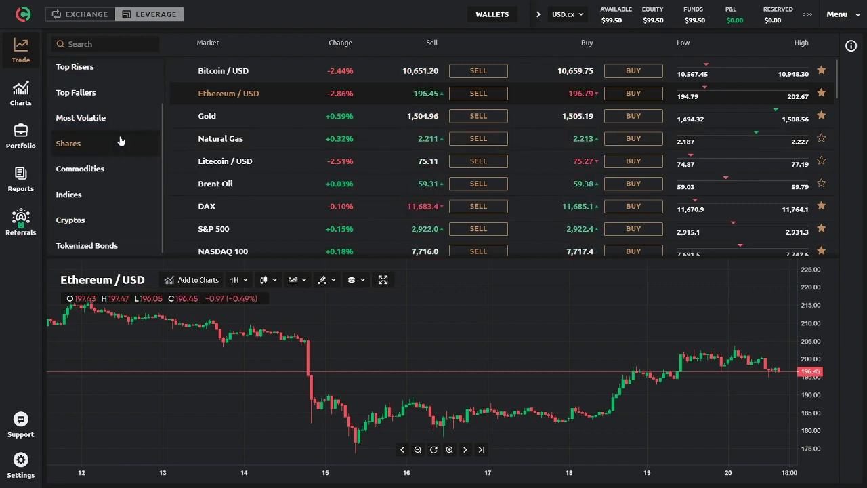
left_click(107, 172)
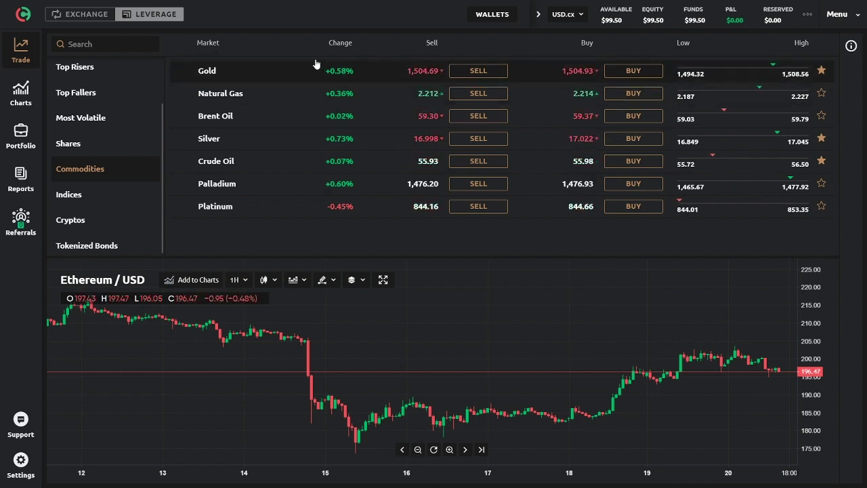
scroll(122, 122, "up", 2)
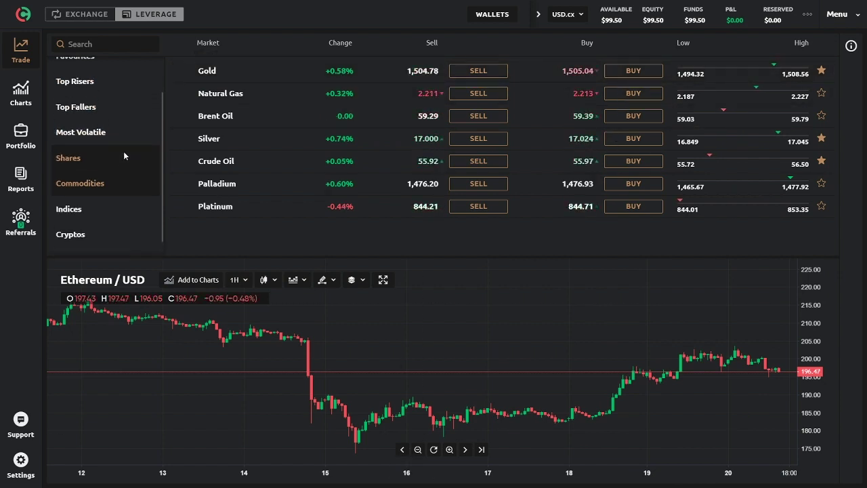
scroll(124, 158, "down", 2)
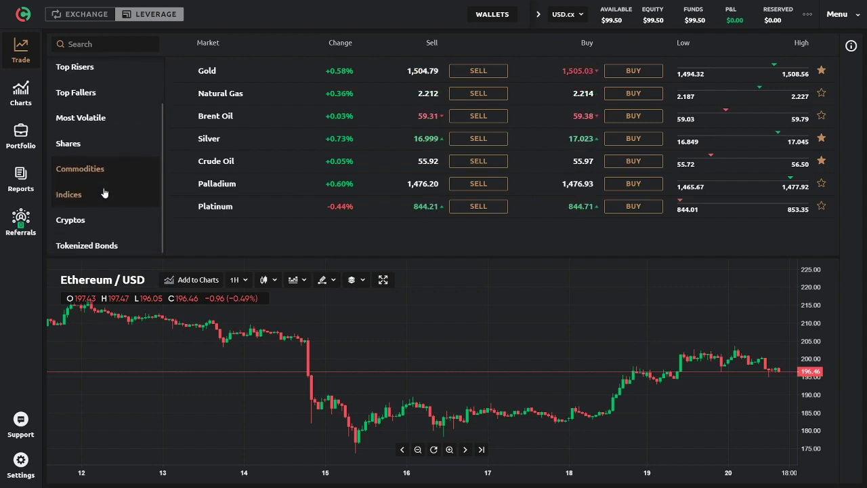
left_click(104, 194)
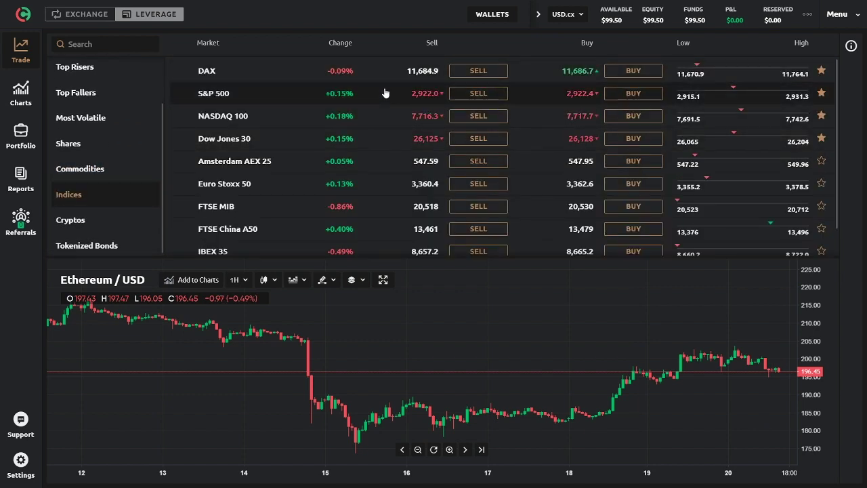
scroll(383, 90, "down", 1)
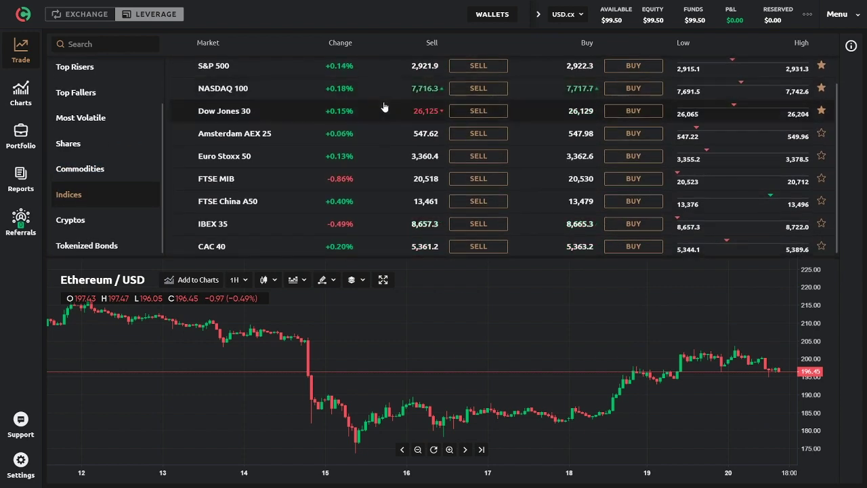
scroll(535, 176, "up", 1)
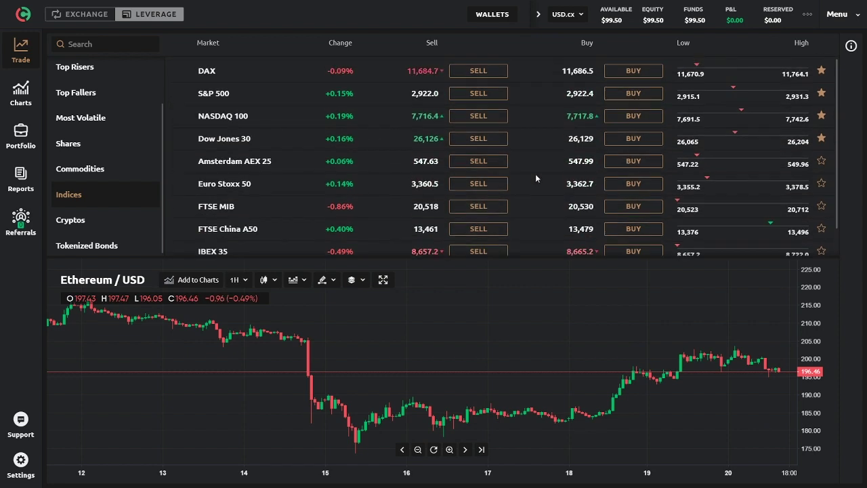